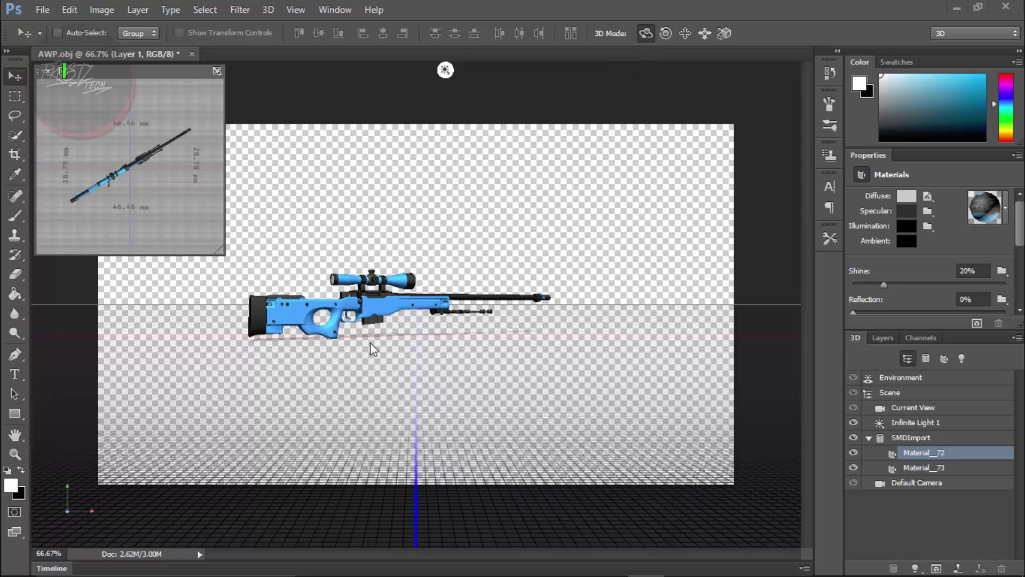
- Rotate Infinite Light 1 so it illuminates the reverse side of the rifle model
left_click(406, 246)
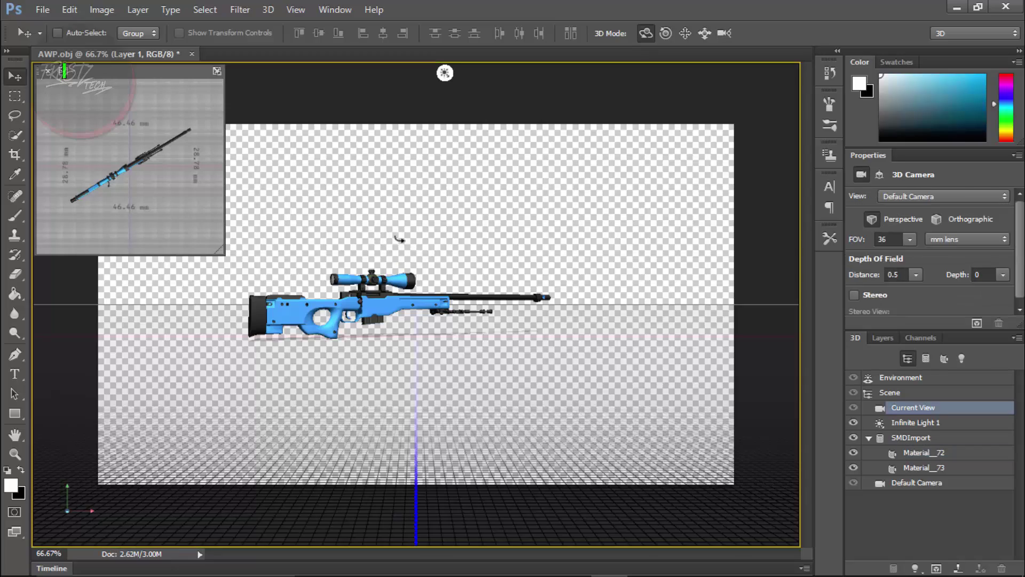
left_click_drag(399, 240, 572, 231)
left_click(674, 74)
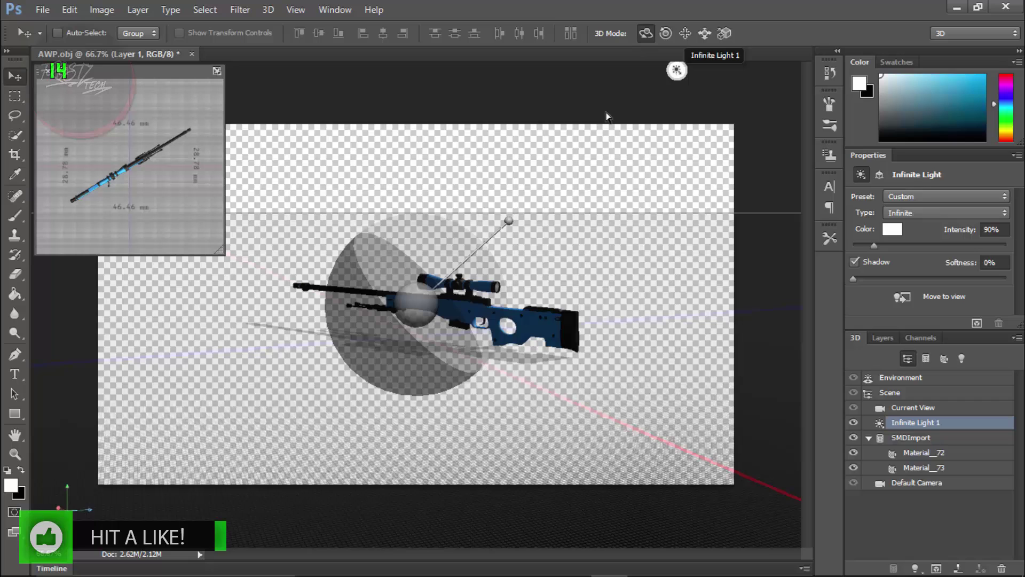
left_click_drag(496, 239, 290, 351)
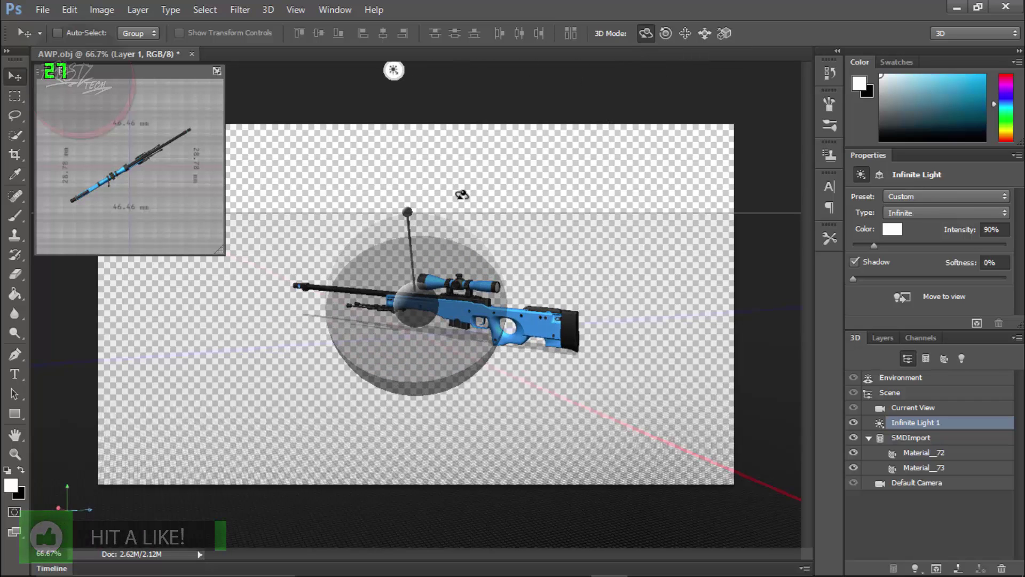
- Rotate Infinite Light 1 back to illuminate the side of the rifle whose barrel extends to the right
left_click(465, 190)
left_click_drag(520, 184, 331, 184)
left_click_drag(175, 74, 163, 96)
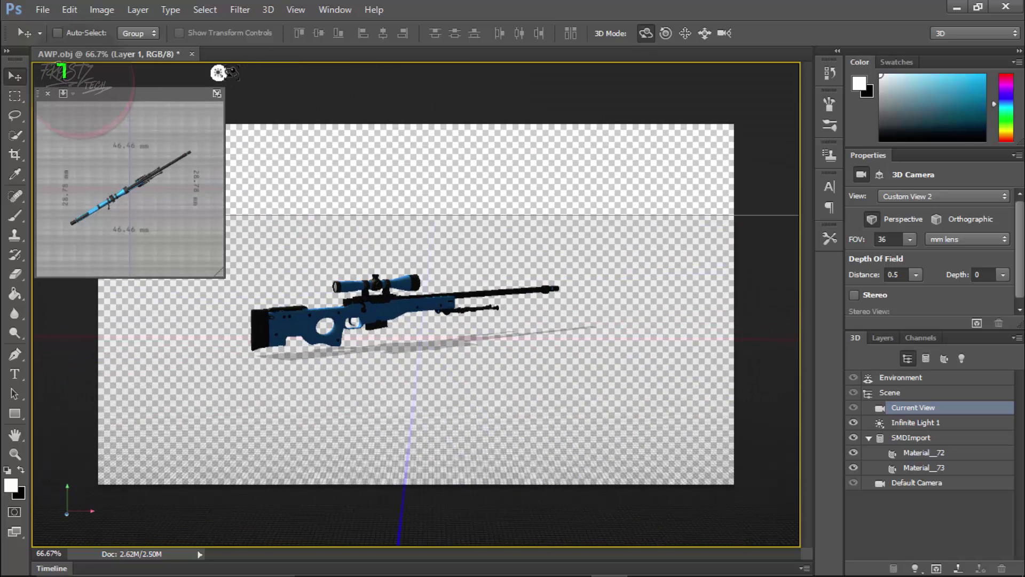
left_click(216, 71)
mouse_move(334, 204)
left_mouse_down()
mouse_move(384, 230)
mouse_move(533, 269)
mouse_move(534, 366)
mouse_move(561, 386)
left_mouse_up()
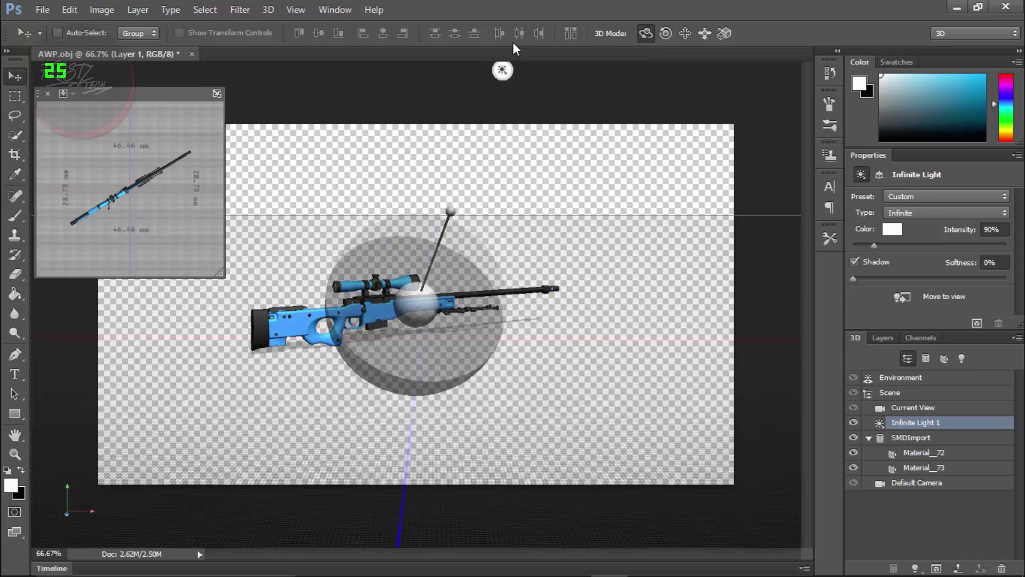
left_click_drag(453, 209, 525, 276)
- Zoom the 3D camera in on the rifle to a 72 mm lens and orbit to a rear three-quarter view
left_click(724, 33)
left_click(685, 33)
left_click(645, 33)
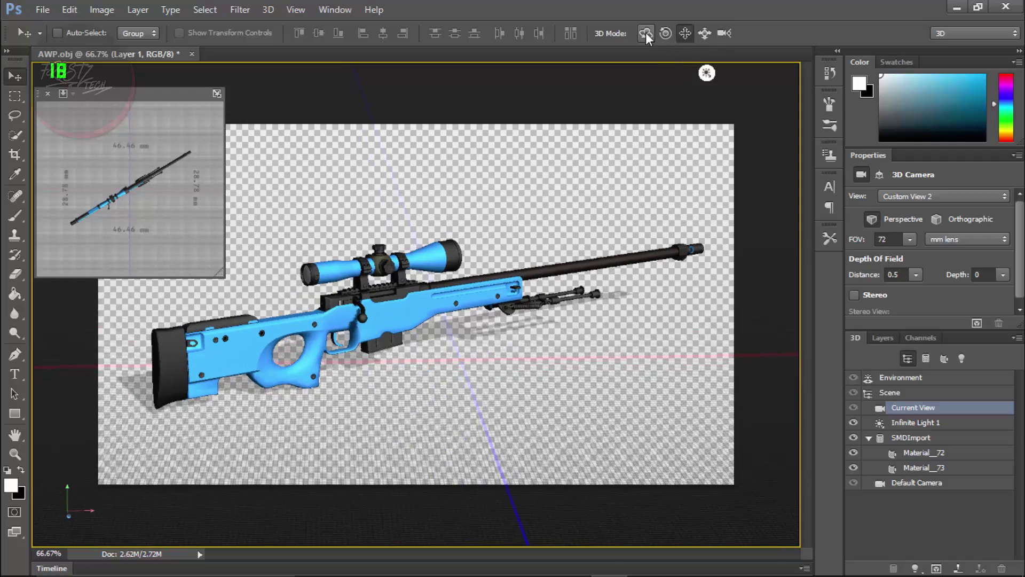
left_click_drag(508, 239, 593, 259)
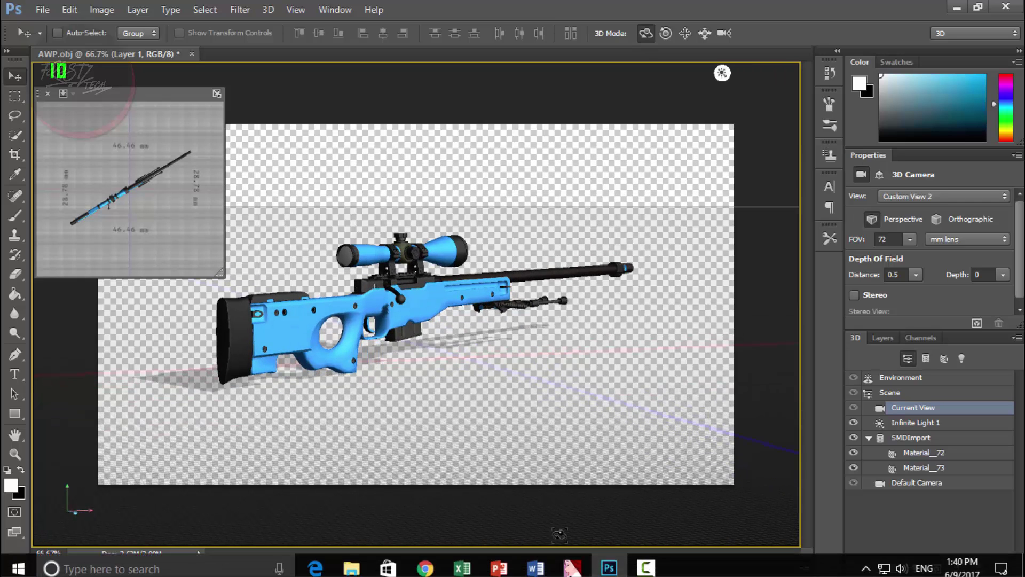
- Open the test.tga texture from the AWP folder, inspect its layers and close it
left_click(575, 563)
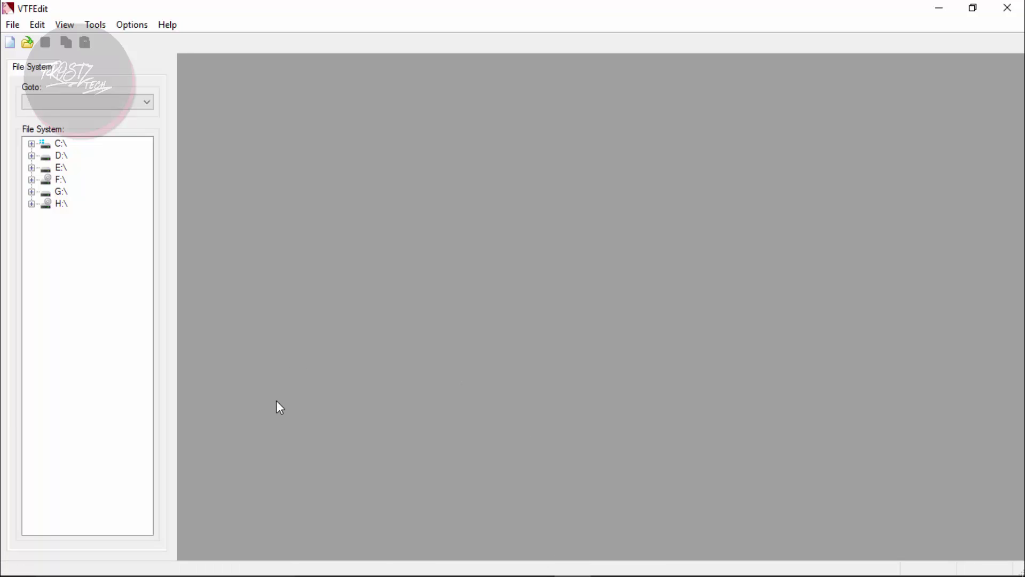
left_click(609, 562)
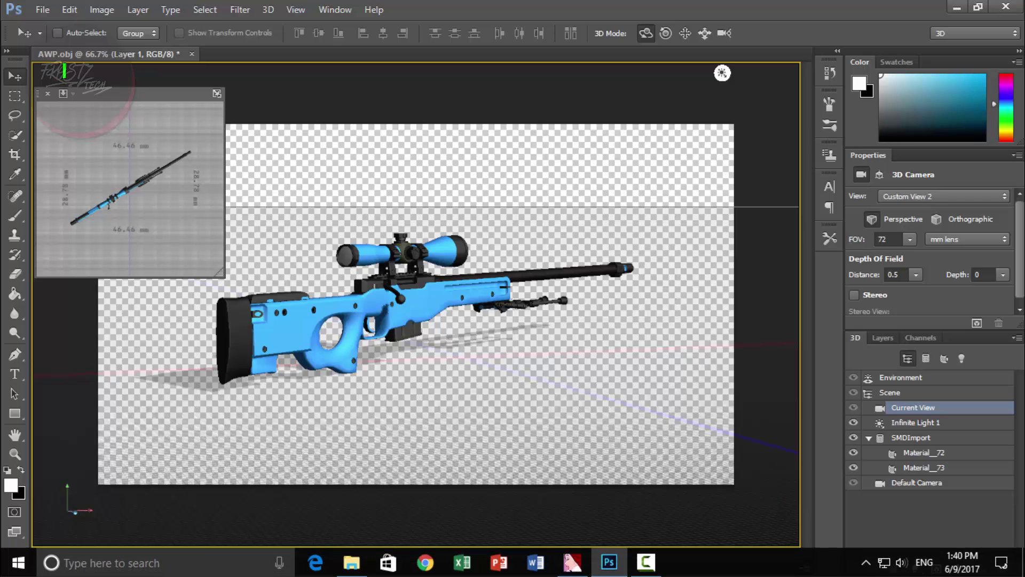
left_click(42, 10)
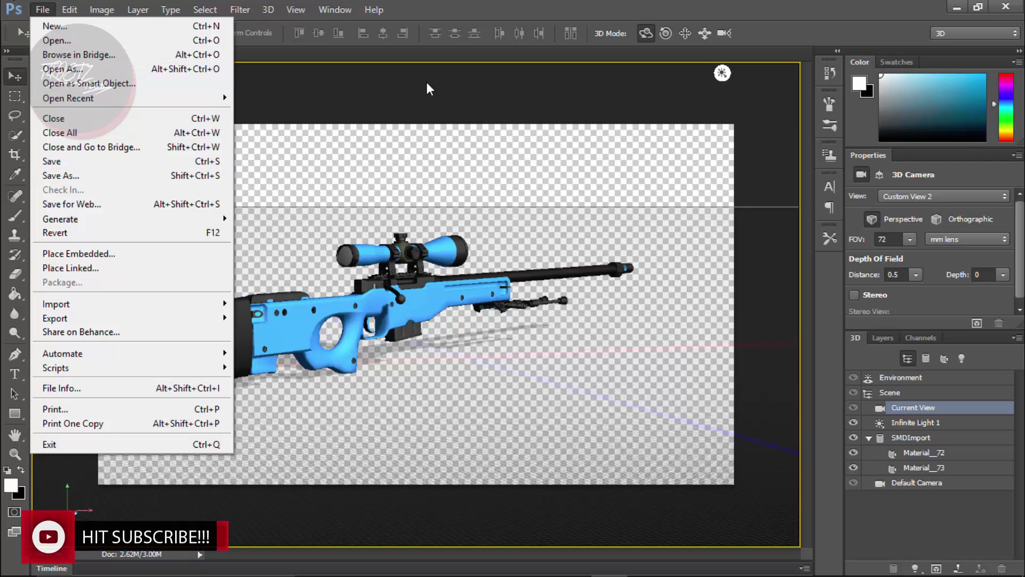
left_click(50, 41)
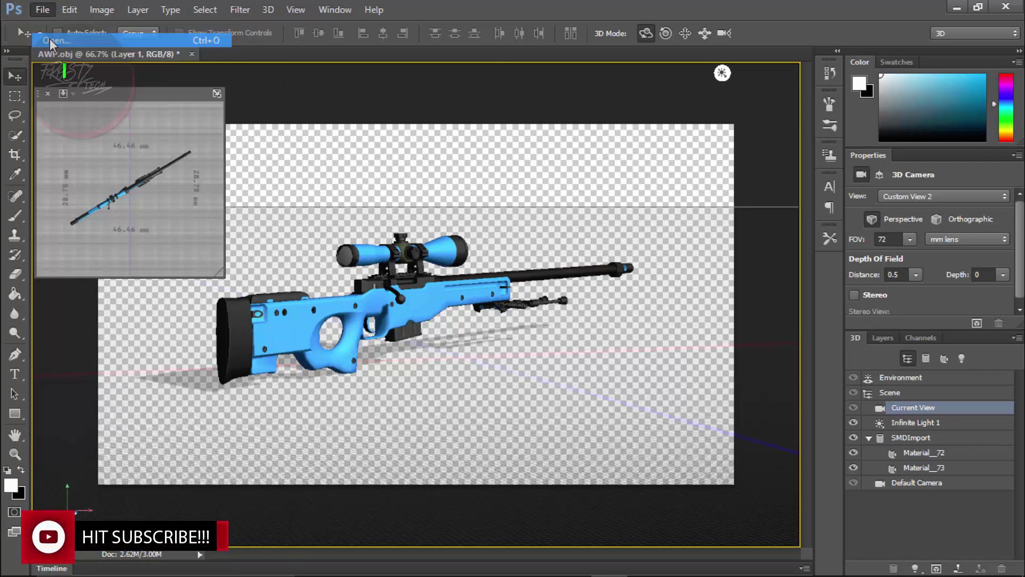
left_click(361, 134)
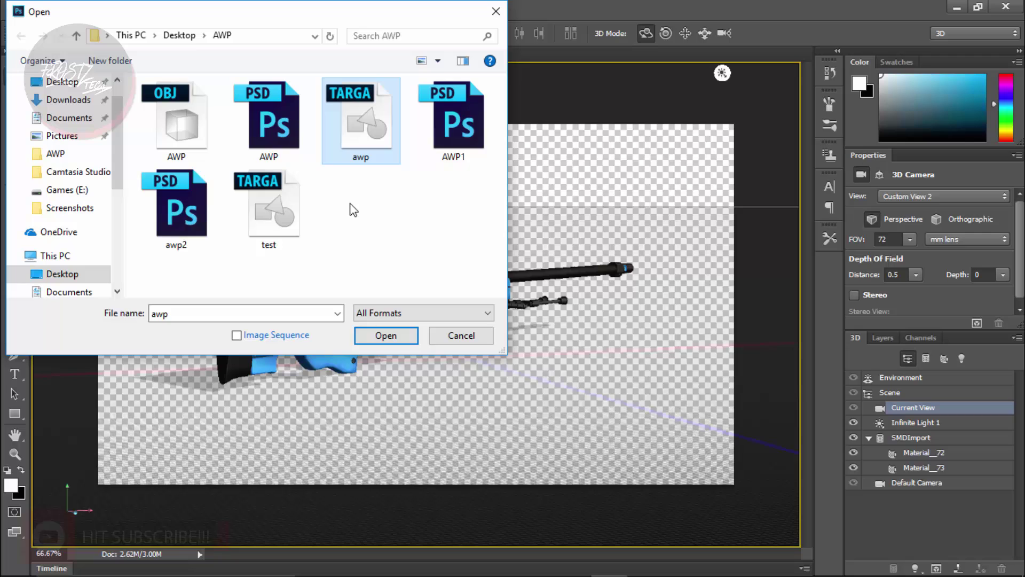
double_click(298, 214)
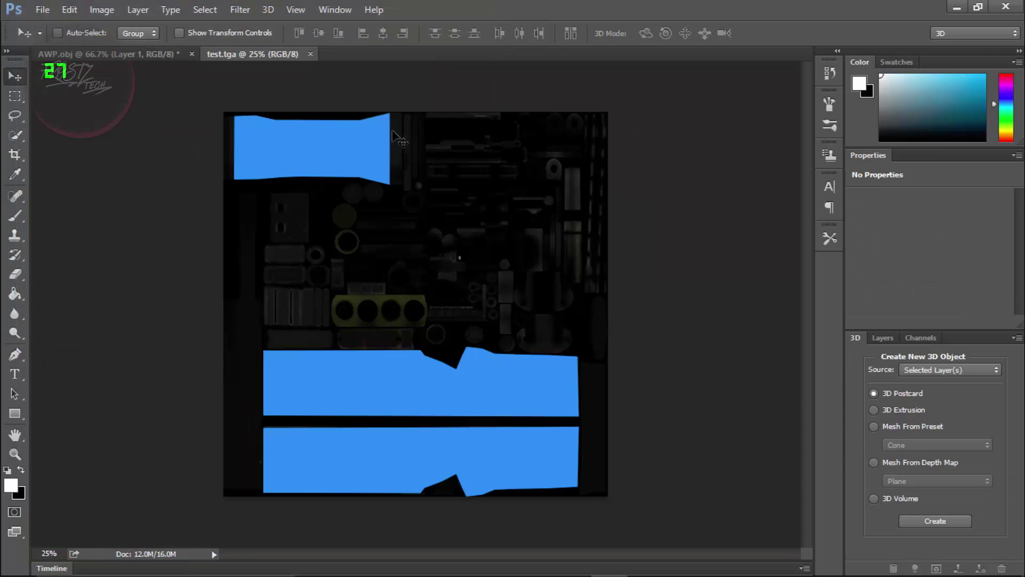
left_click(894, 338)
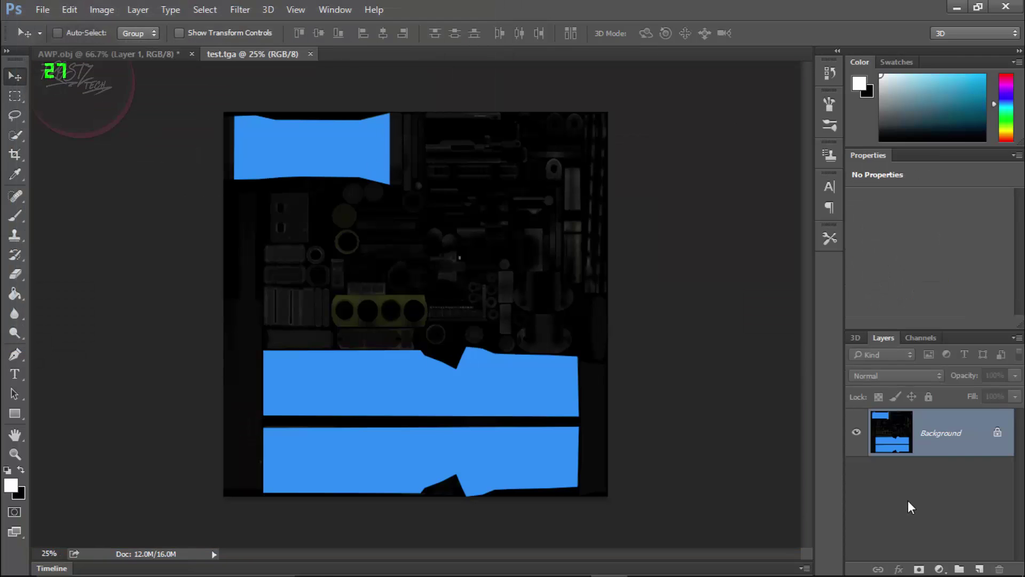
left_click(311, 54)
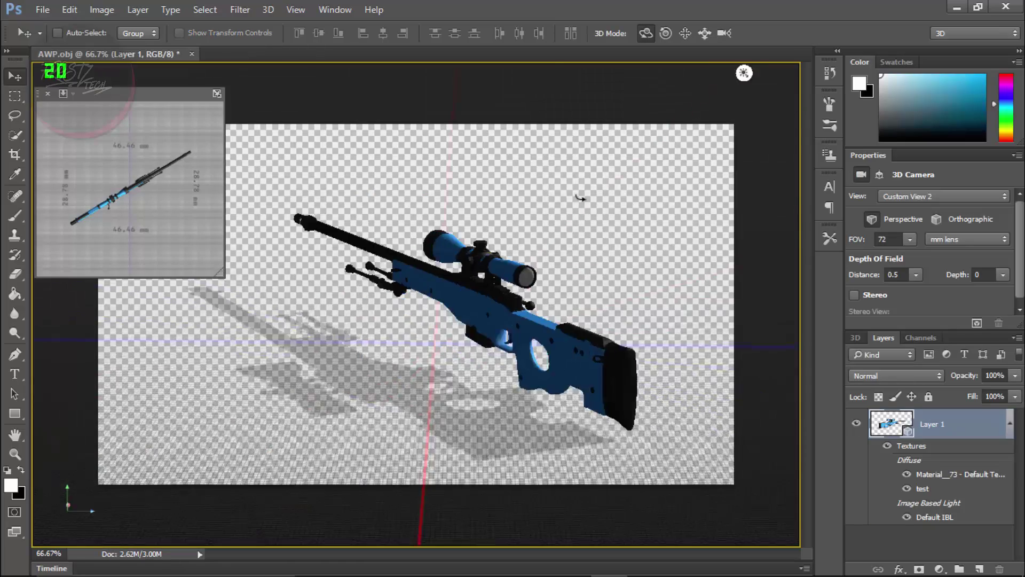
- Switch to VTFEdit and import test.tga from the AWP folder, accepting the existing VTF options
left_click_drag(580, 197, 375, 194)
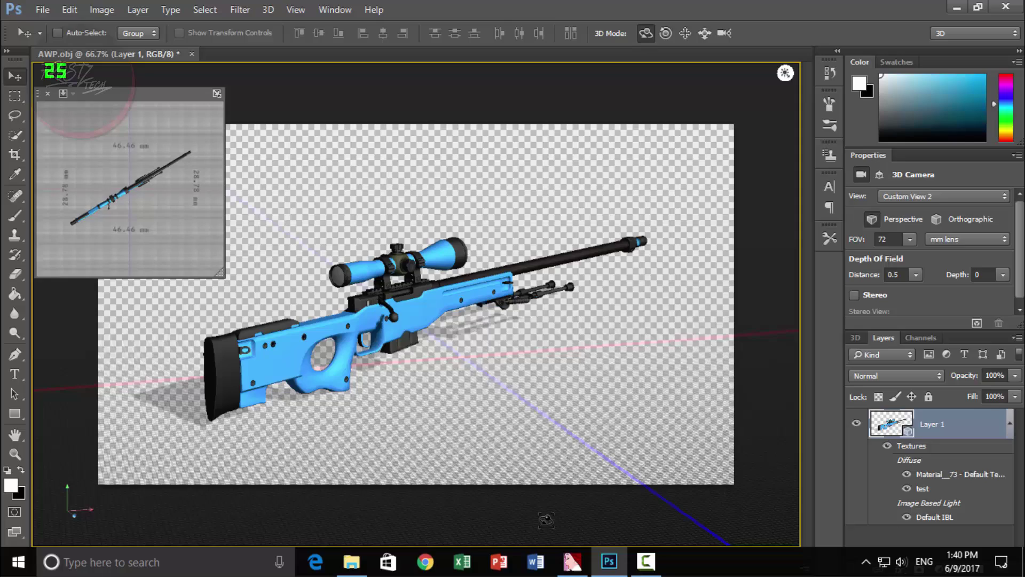
left_click(562, 553)
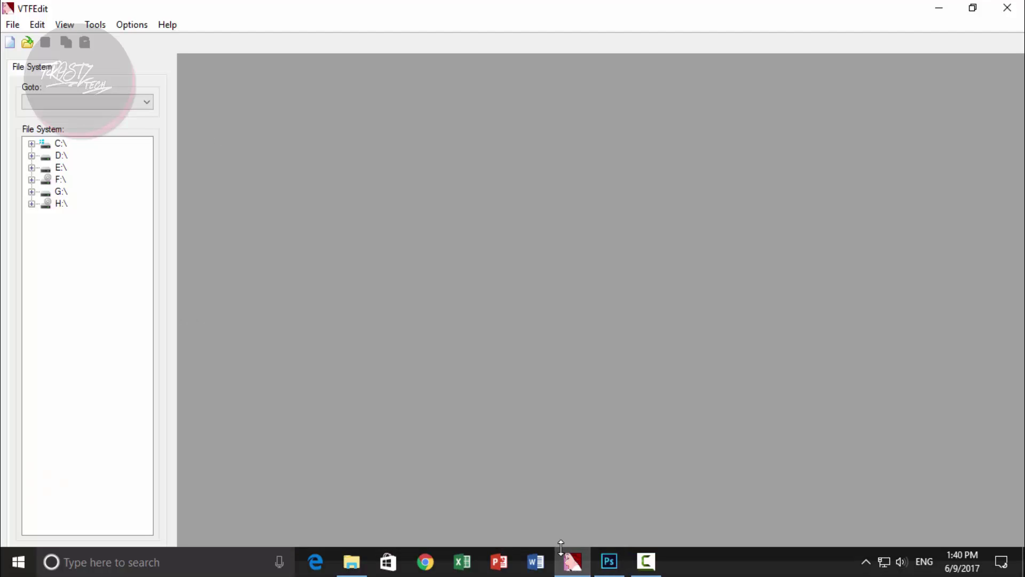
left_click(11, 43)
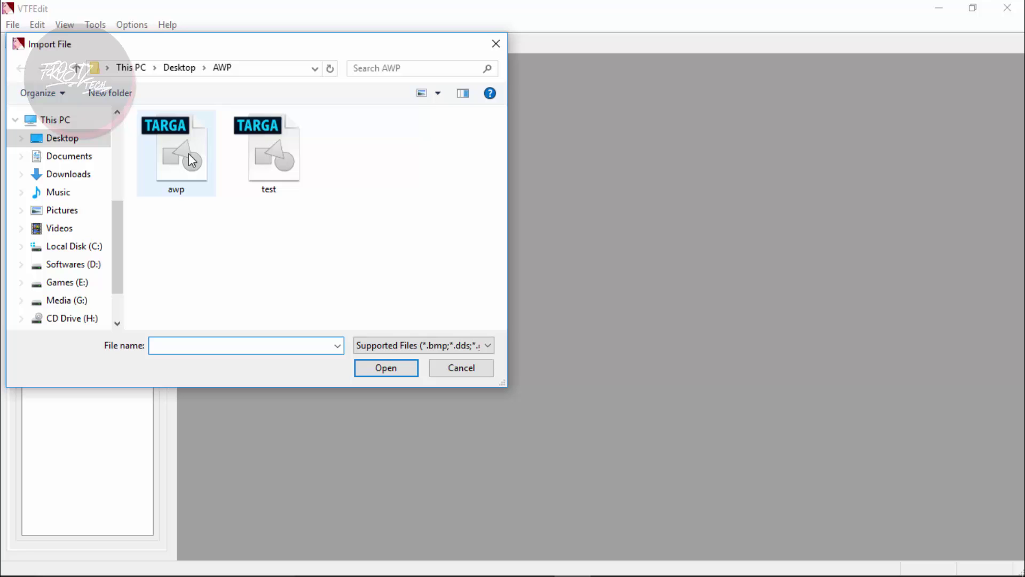
left_click(256, 159)
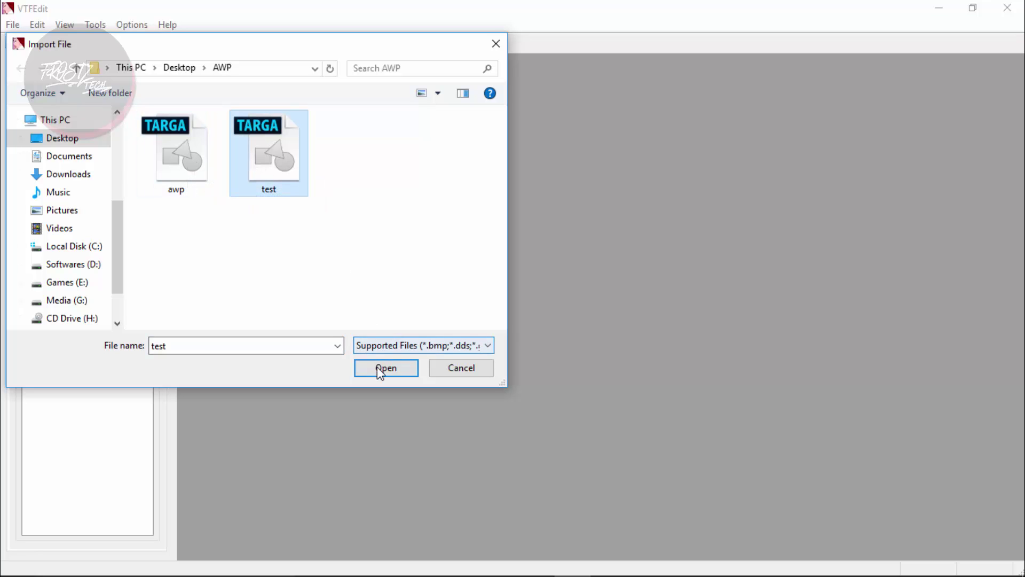
left_click(375, 369)
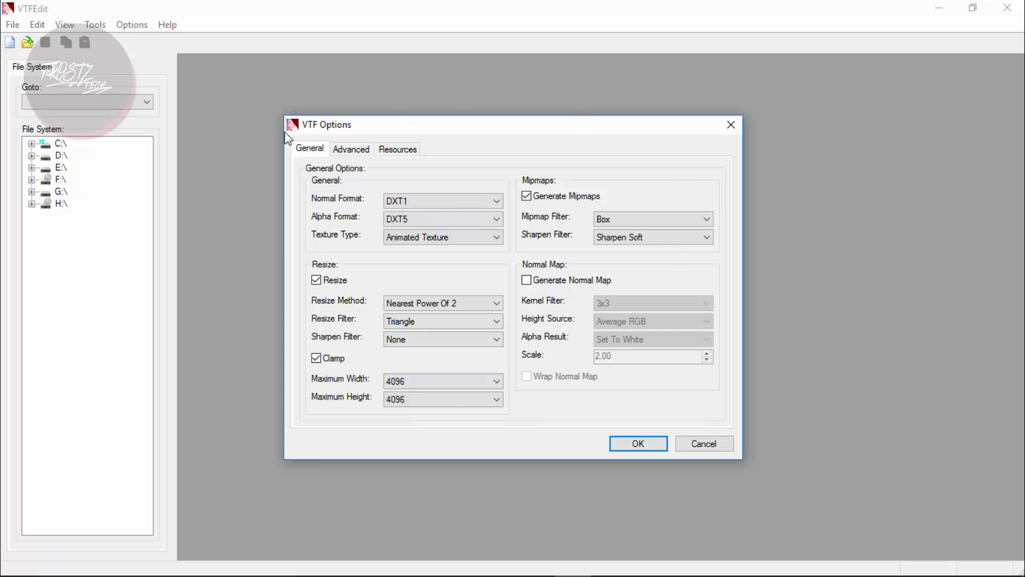
left_click(638, 444)
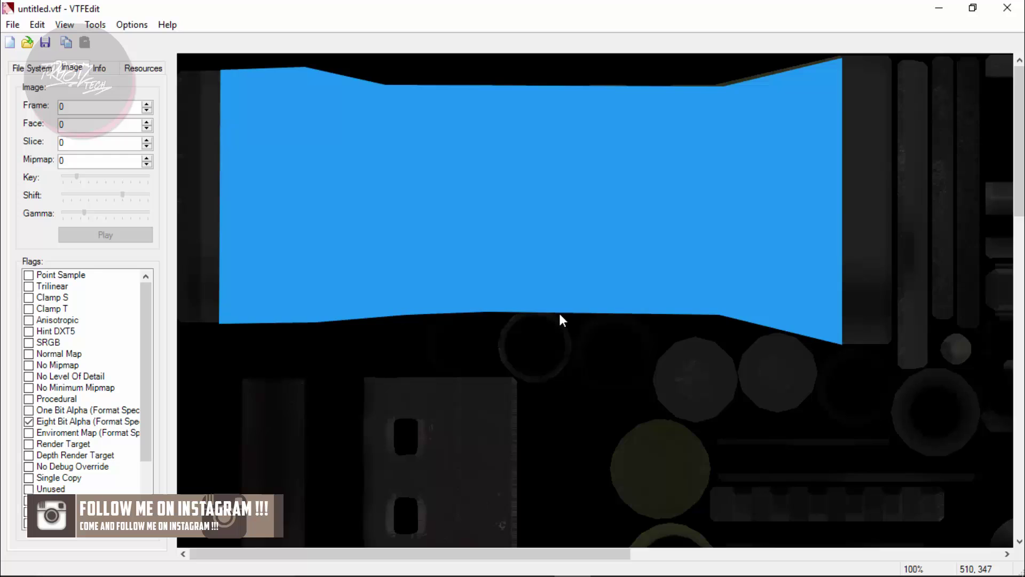
- Examine the whole imported rifle texture, from the blue body areas to the dark metal parts
scroll(559, 312, "down", 10)
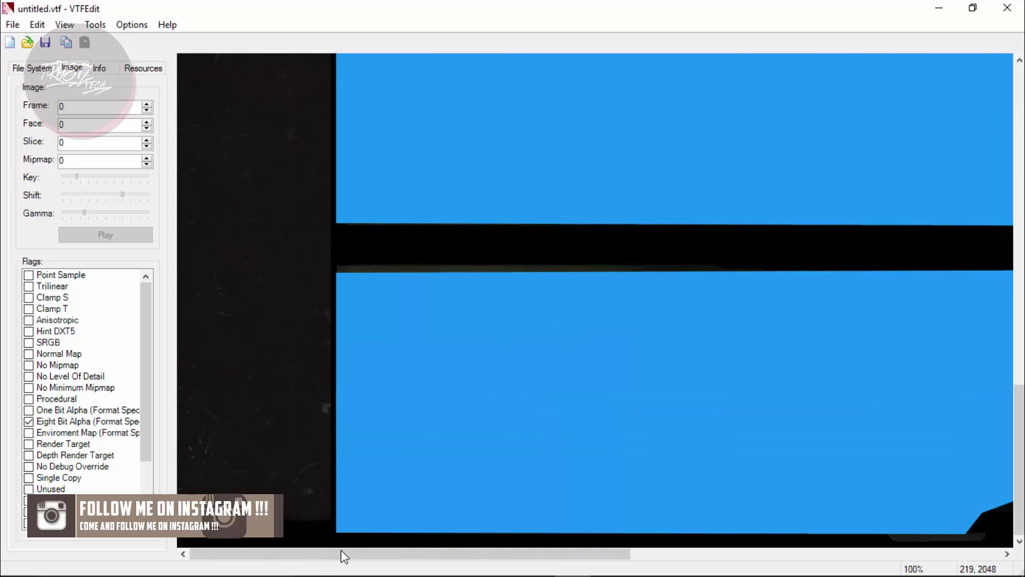
left_click_drag(344, 555, 803, 571)
scroll(589, 418, "up", 10)
scroll(782, 435, "down", 12)
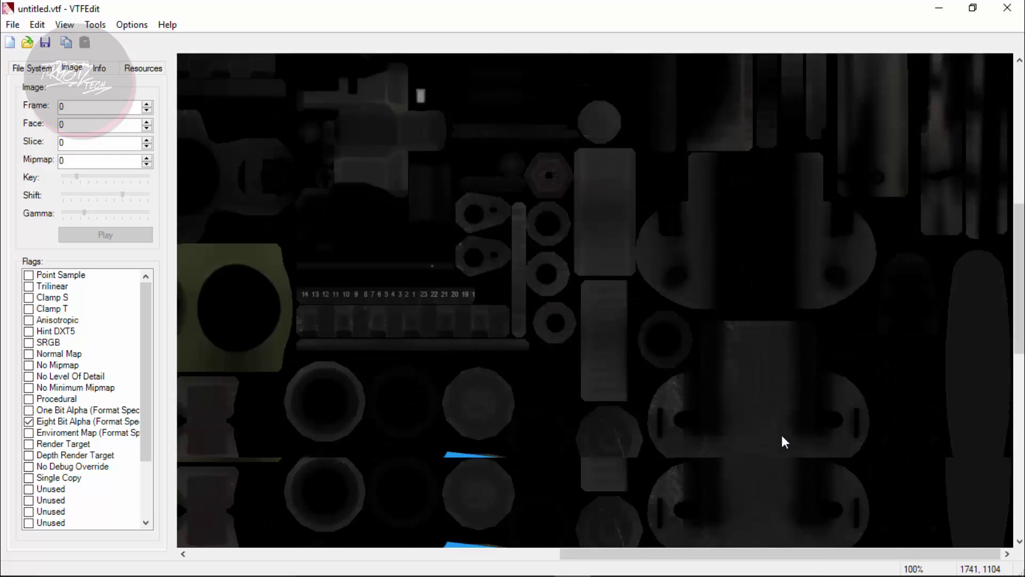
scroll(753, 521, "up", 12)
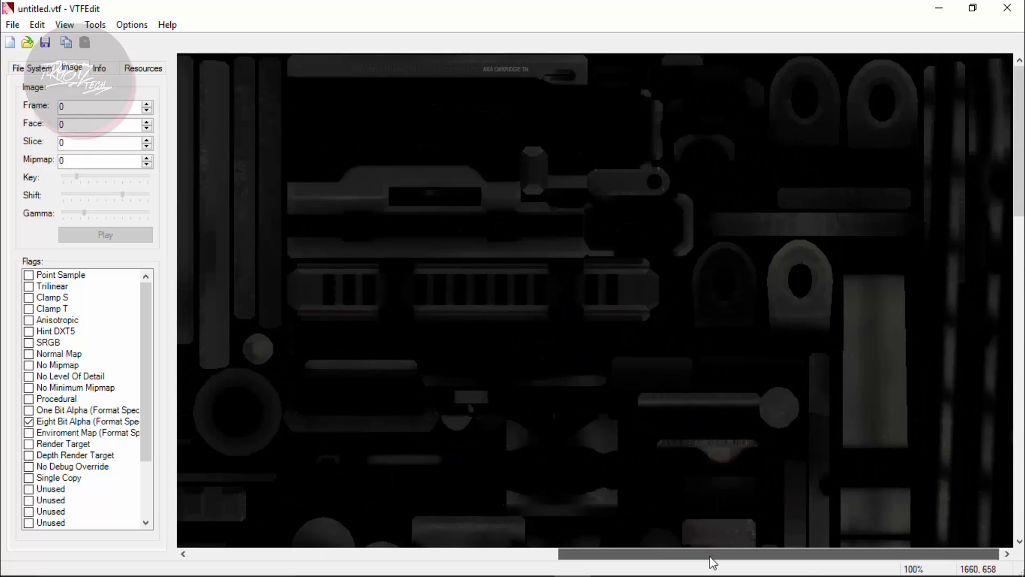
left_click_drag(710, 559, 327, 562)
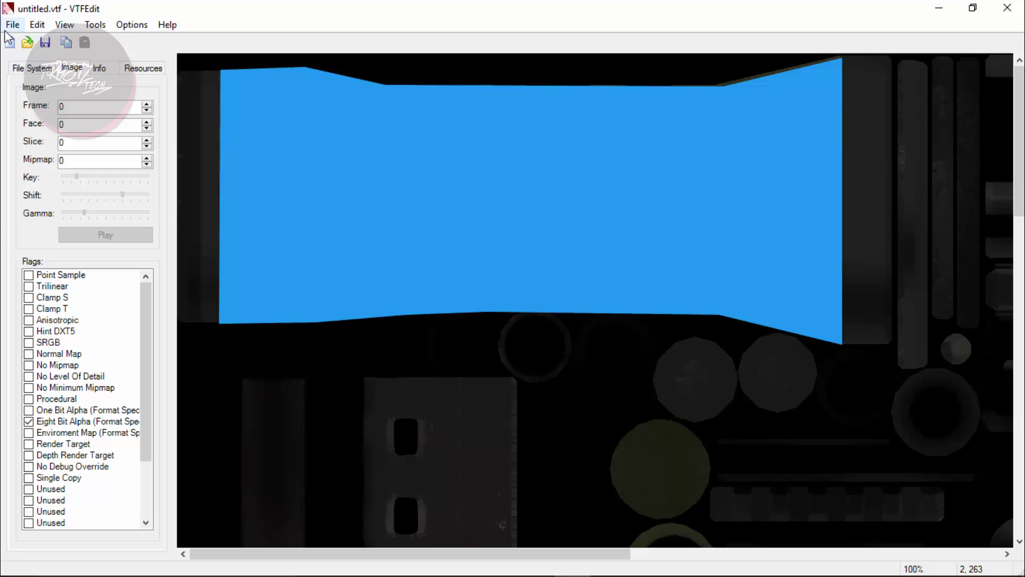
- Save the texture as a VTF file named "AWP Blue Test" in the AWP folder on the desktop
left_click(46, 43)
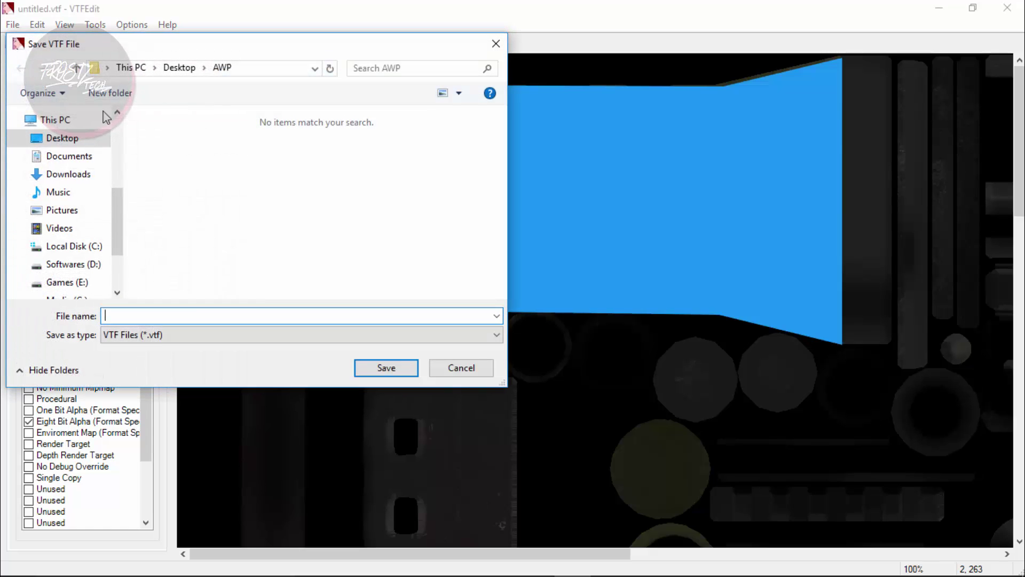
left_click(163, 335)
left_click(142, 348)
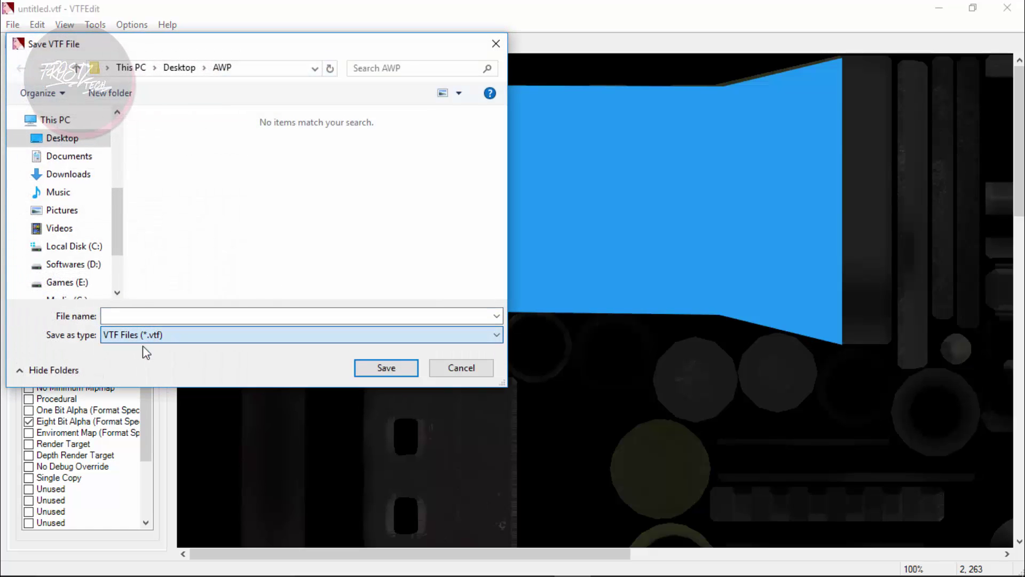
left_click(72, 143)
double_click(239, 158)
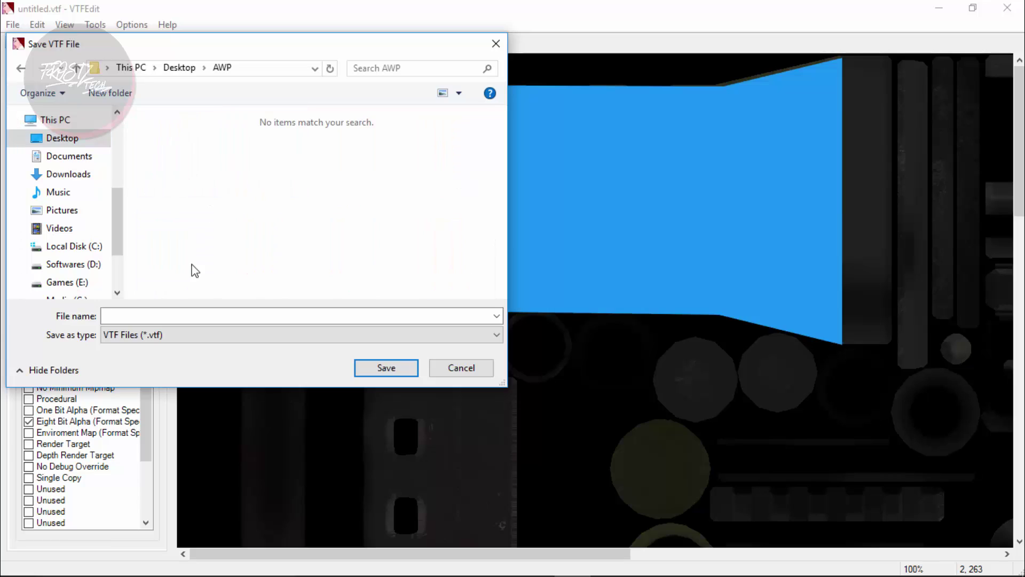
left_click(156, 311)
type("AWP")
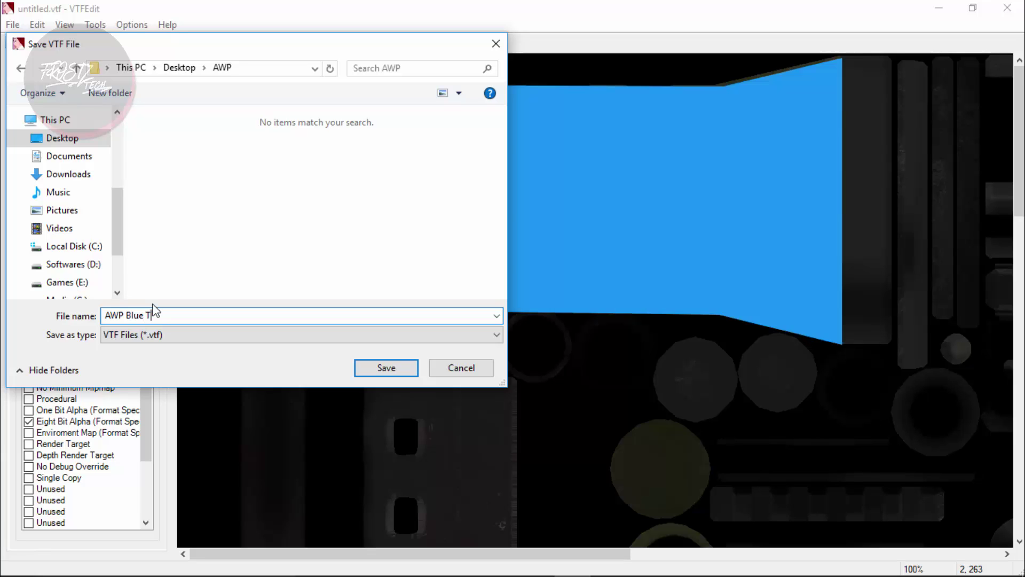
type("Blue Test")
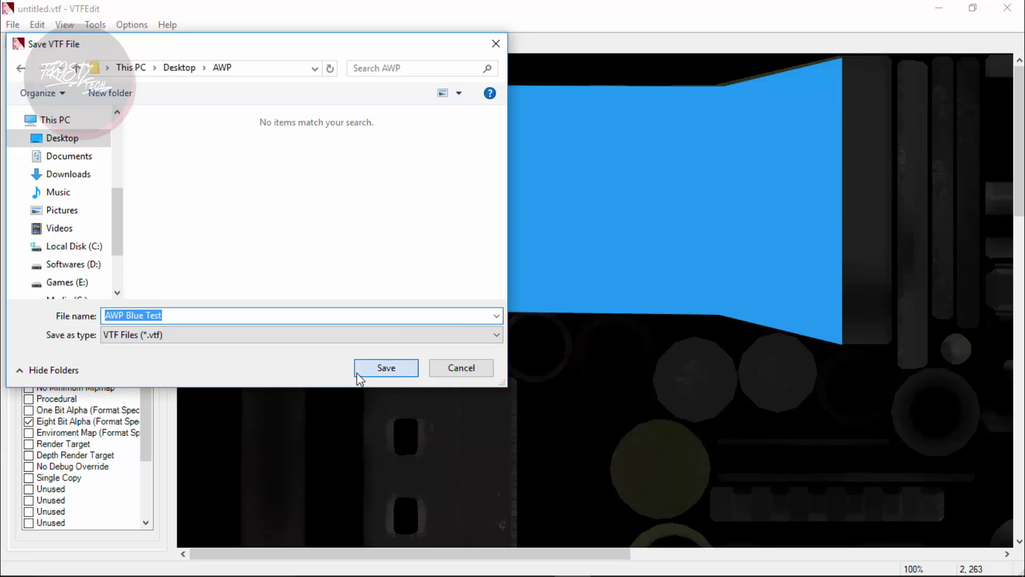
left_click(356, 373)
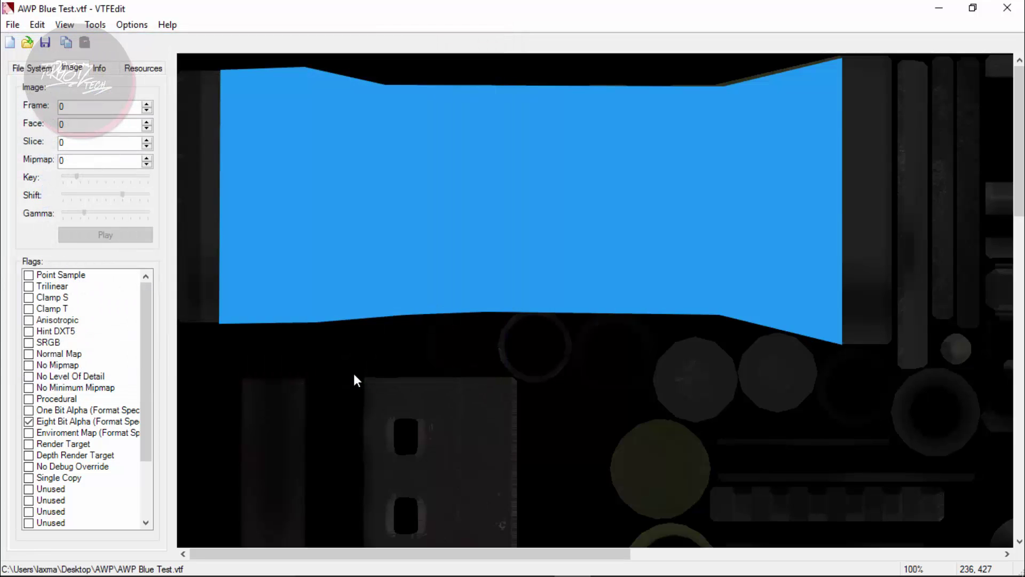
- Close VTFEdit, minimize Photoshop and locate the saved AWP Blue Test file in the AWP folder
left_click(1015, 7)
left_click(961, 6)
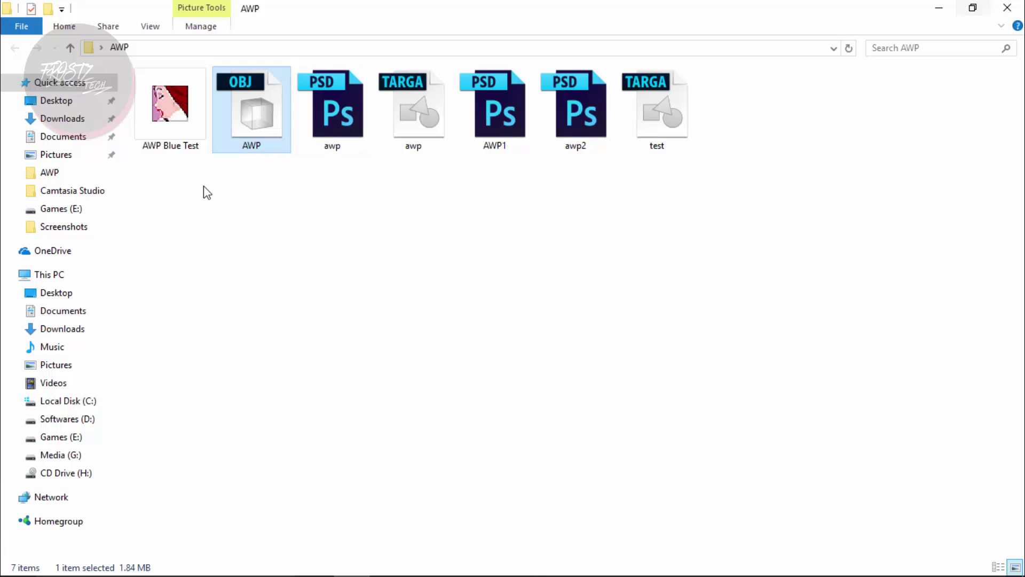
left_click(323, 259)
left_click(190, 130)
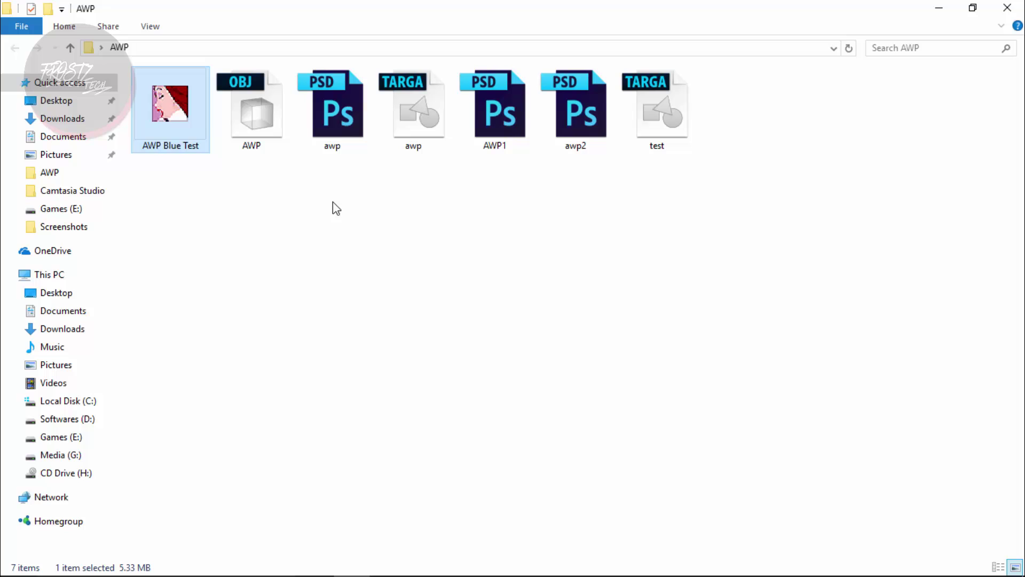
left_click(335, 208)
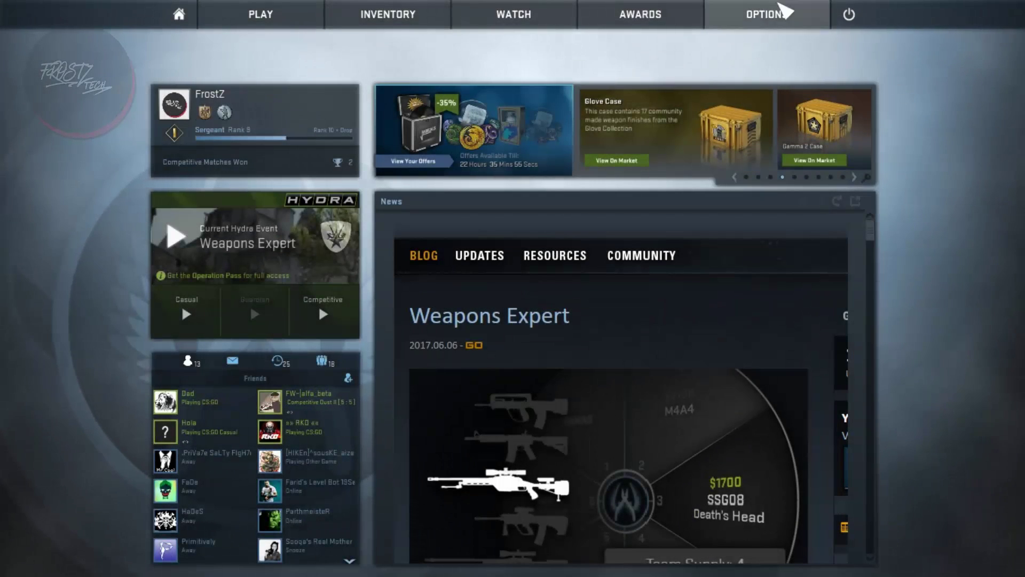
- Open the game settings to check the Enable Developer Console option, and return to the home screen
mouse_move(782, 11)
left_click(744, 98)
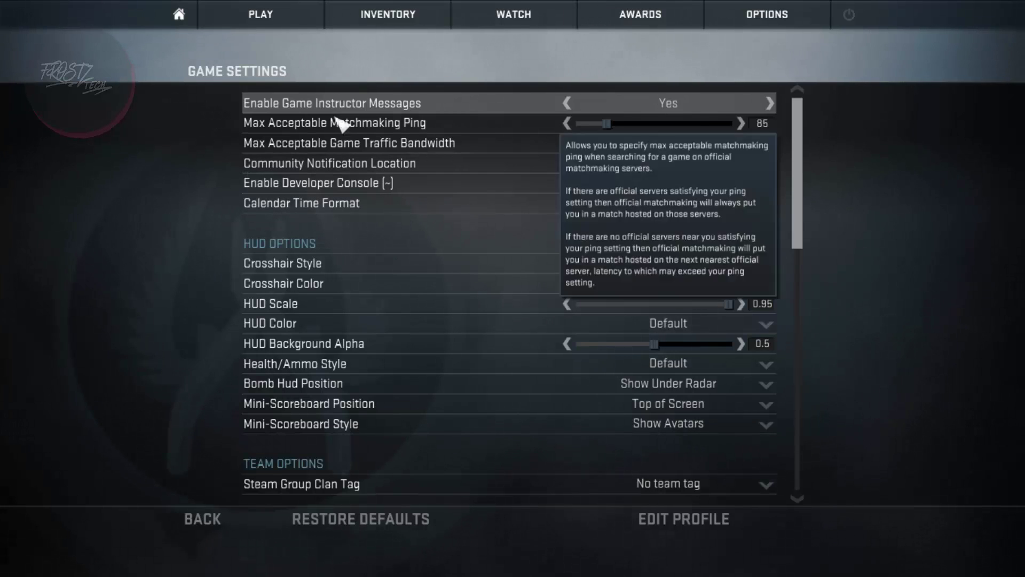
left_click(189, 16)
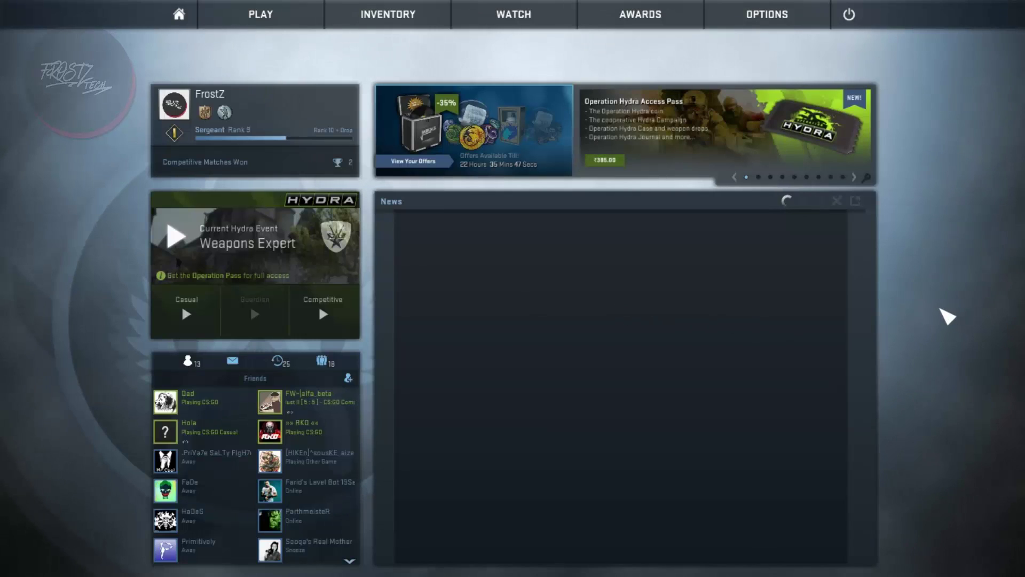
- Open the developer console, run workshop_workbench, and reposition the Workshop Workbench window
key("grave")
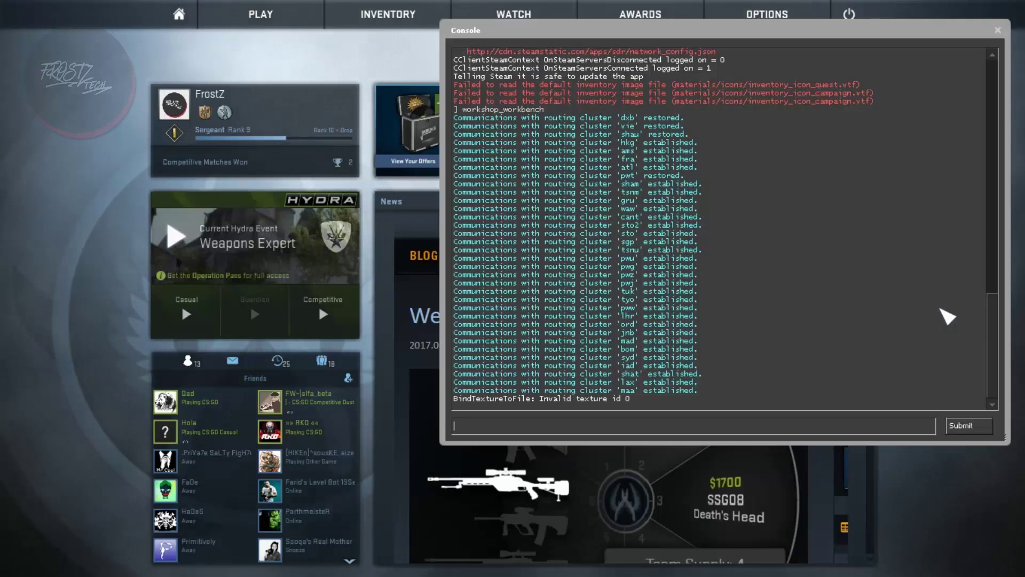
type("work")
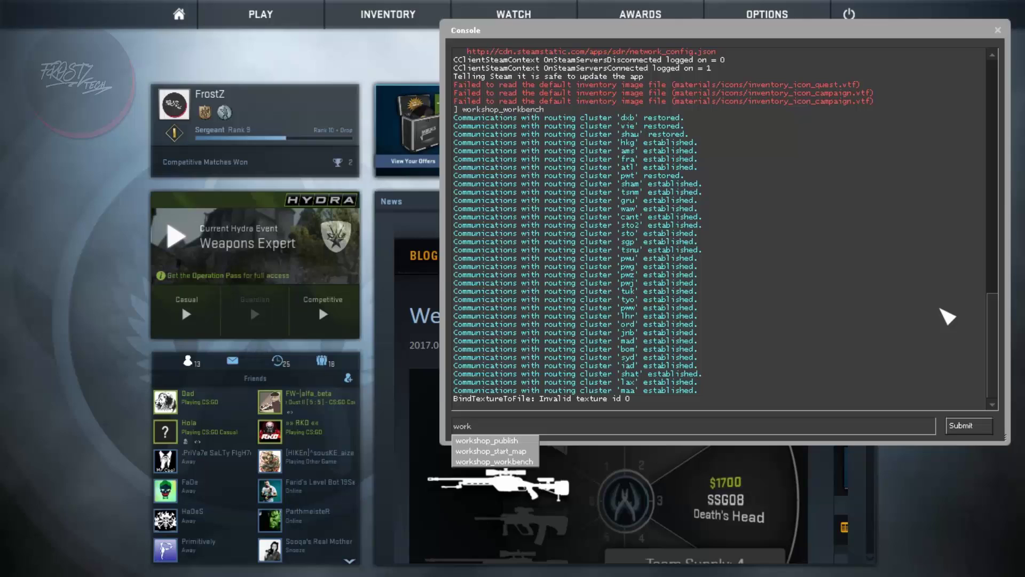
type("shop")
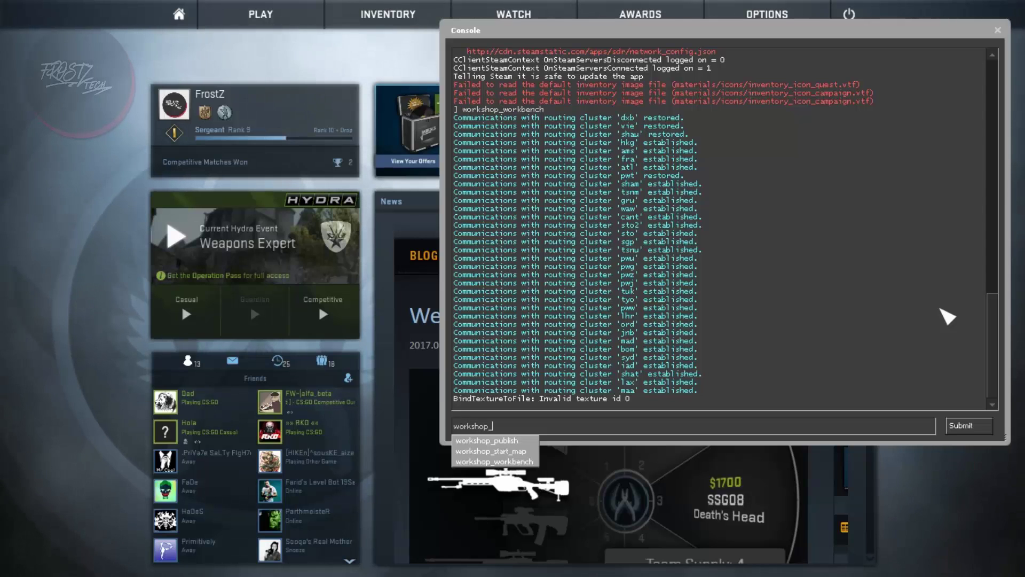
type("_workbench")
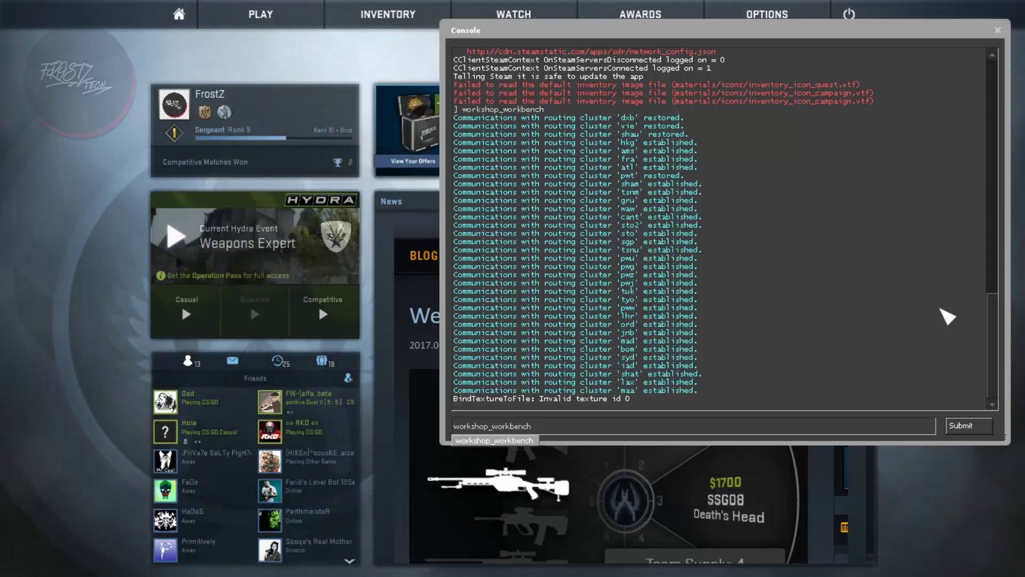
key("Return")
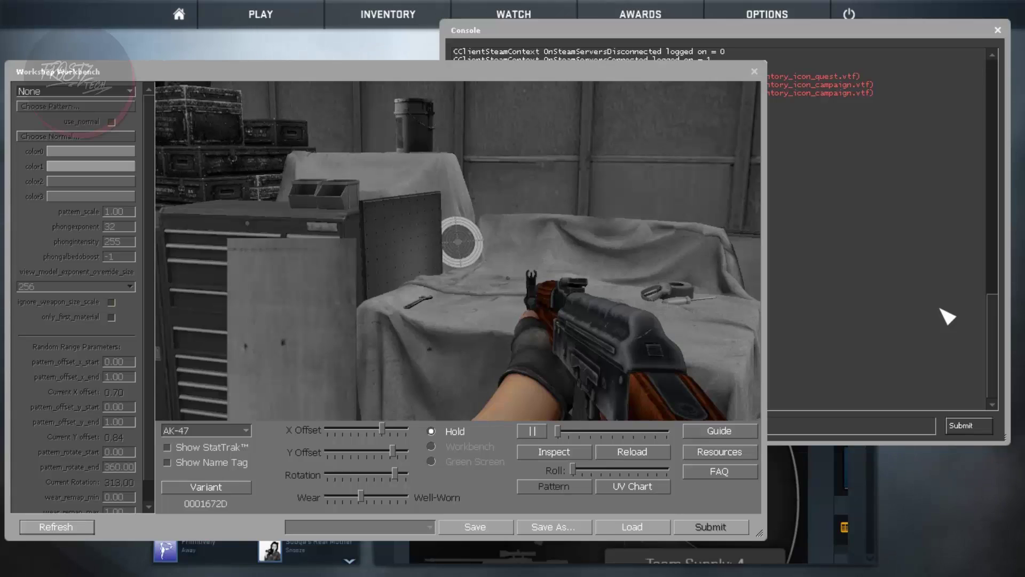
left_click_drag(385, 71, 453, 55)
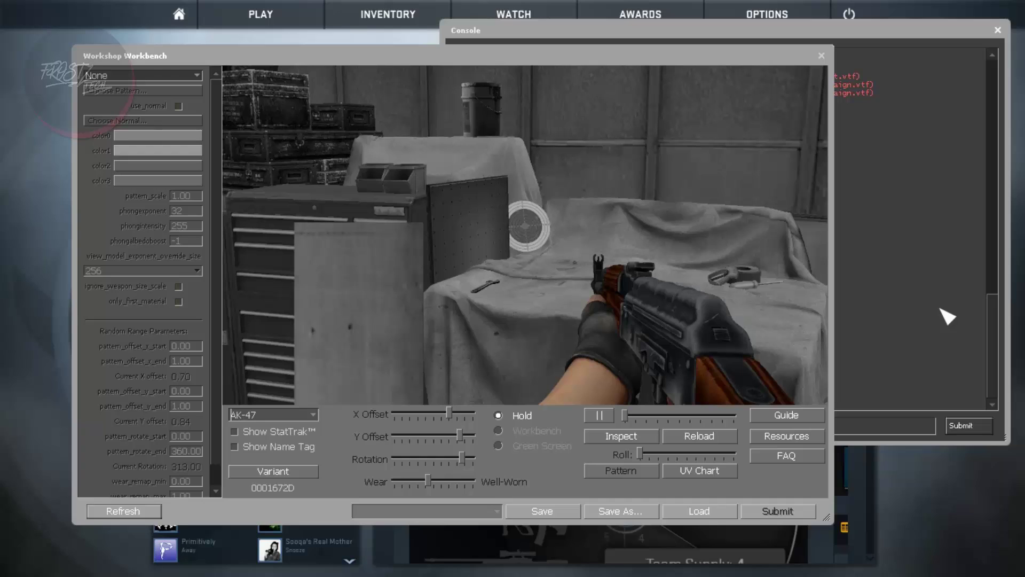
- Try showing the StatTrak counter and name tag on the AK-47, turn both off again, and view the list of weapons
left_click(234, 431)
left_click(234, 447)
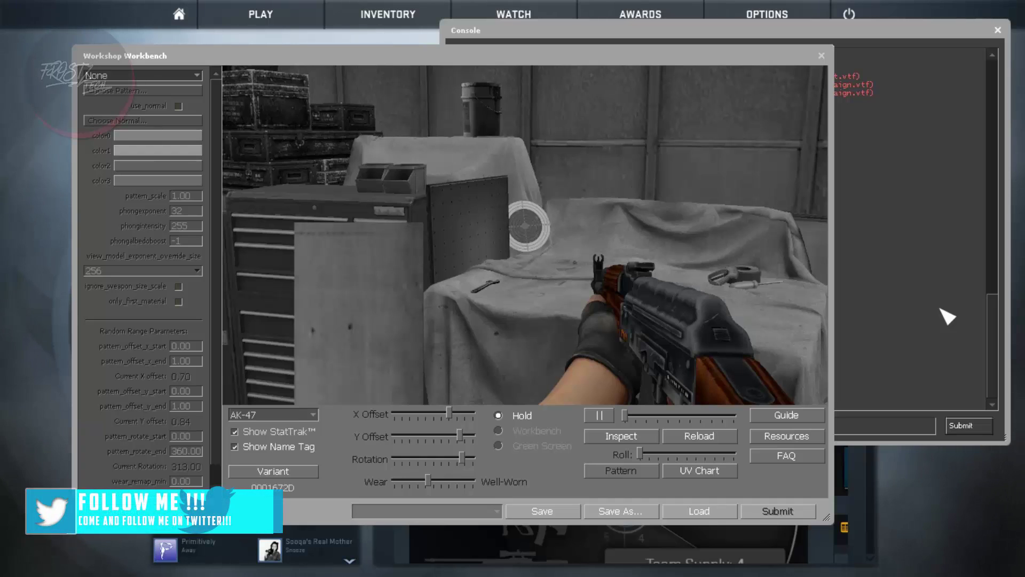
left_click(235, 447)
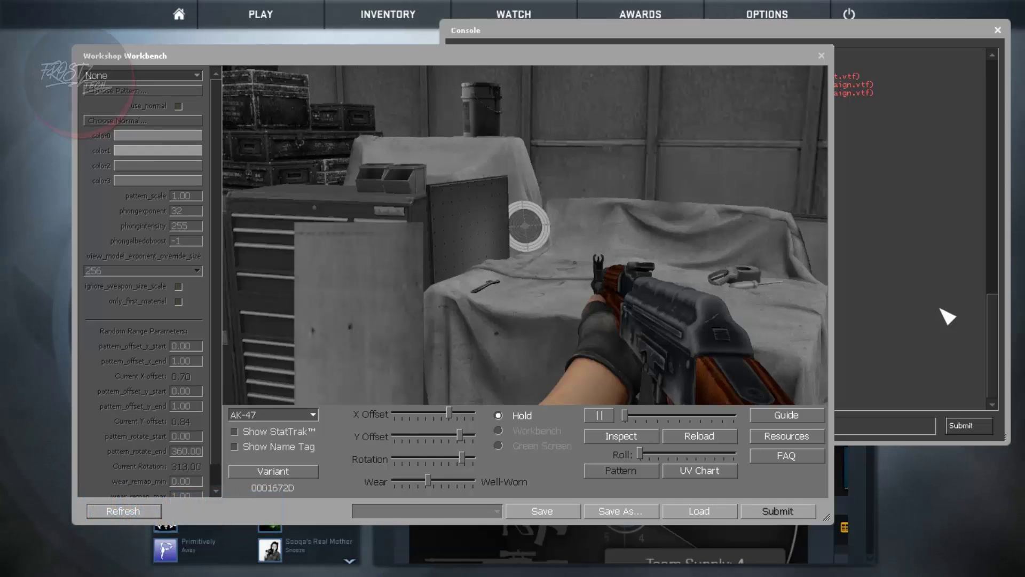
left_click(273, 415)
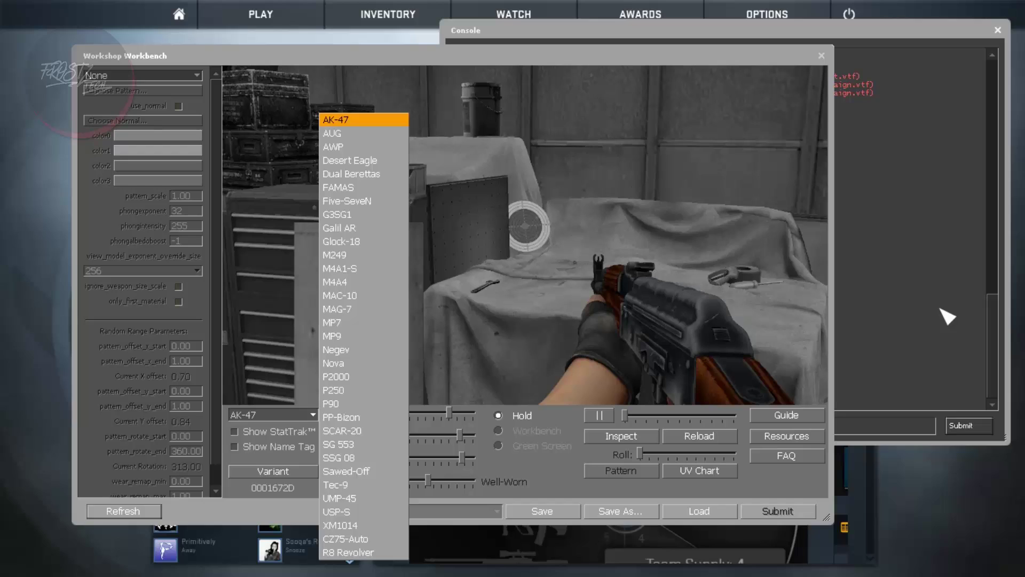
- Set the finish style to Custom Paint Job
left_click(143, 76)
left_click(143, 75)
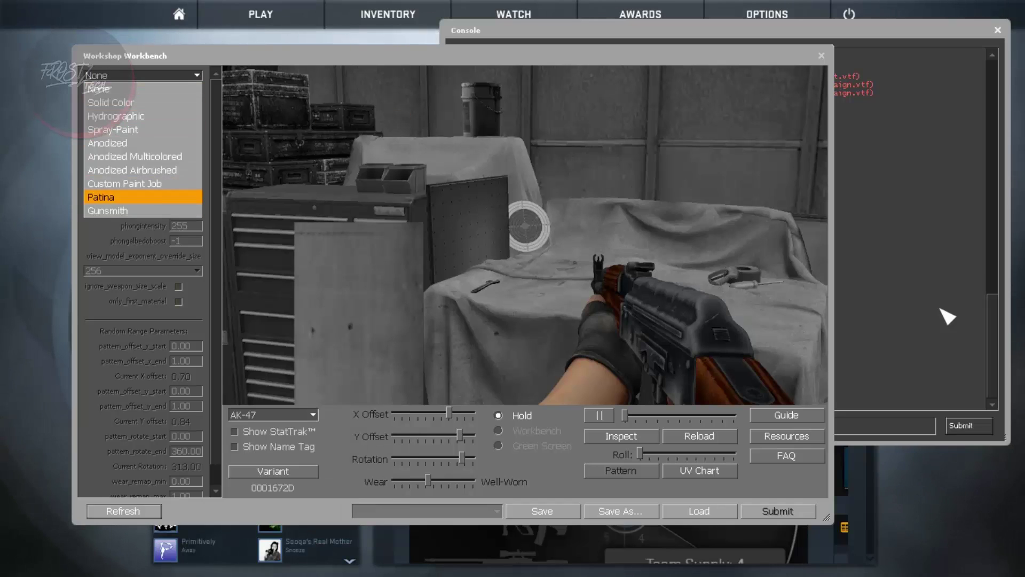
left_click(124, 183)
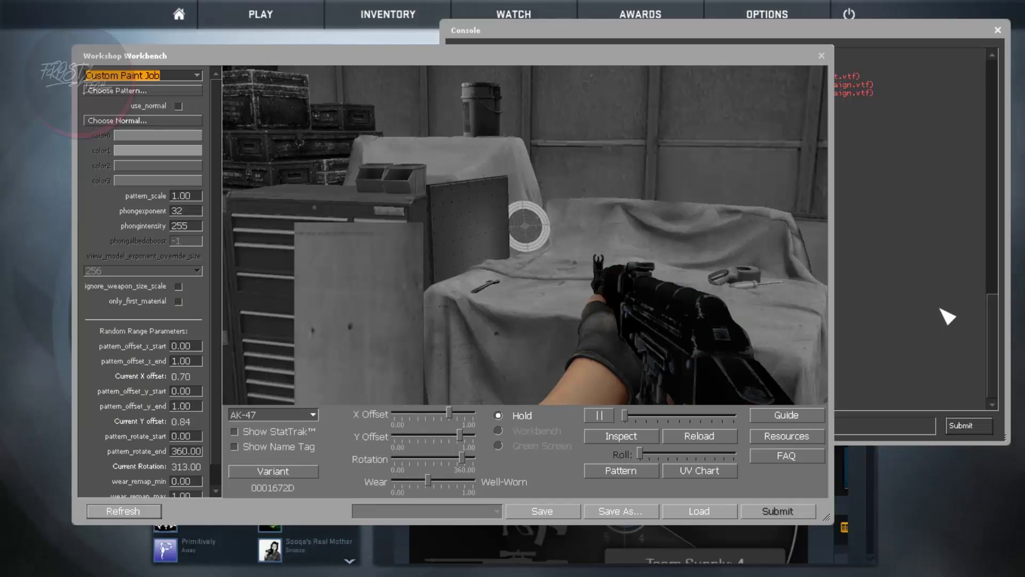
- Start choosing a pattern file and browse on drive C: to the Desktop folder of the user's profile
left_click(142, 91)
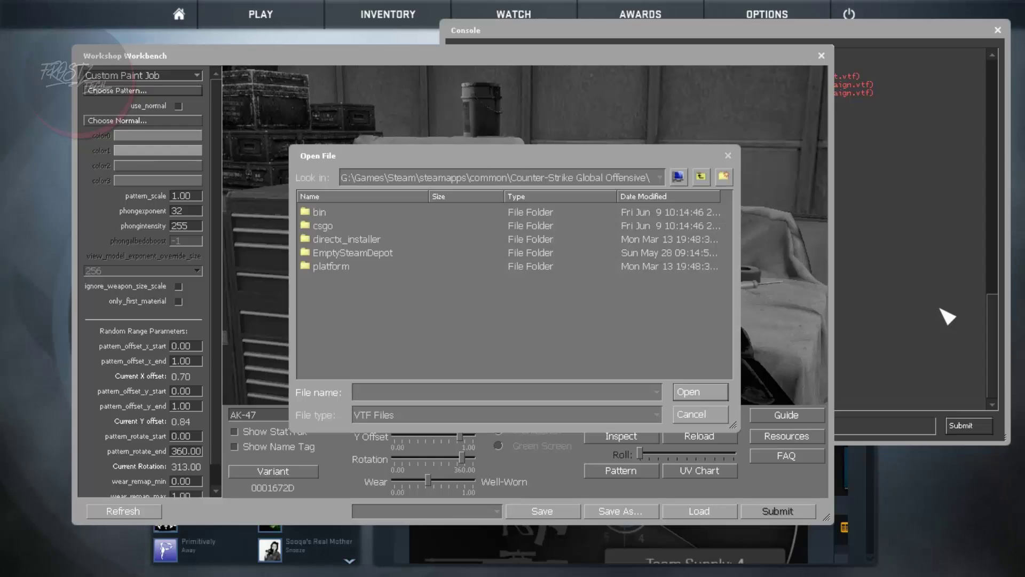
left_click(659, 178)
left_click(660, 177)
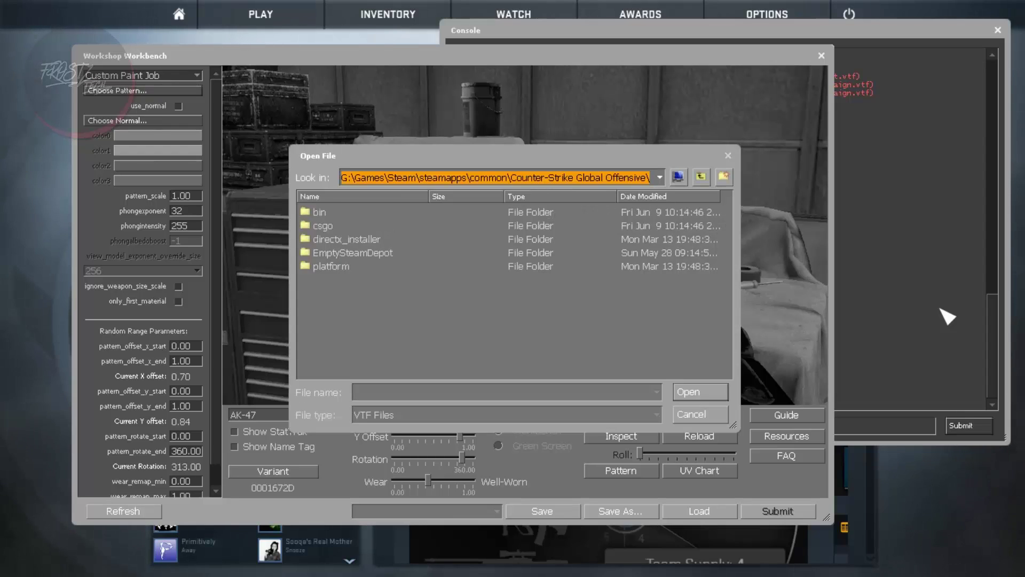
key("alt+Down")
key("Escape")
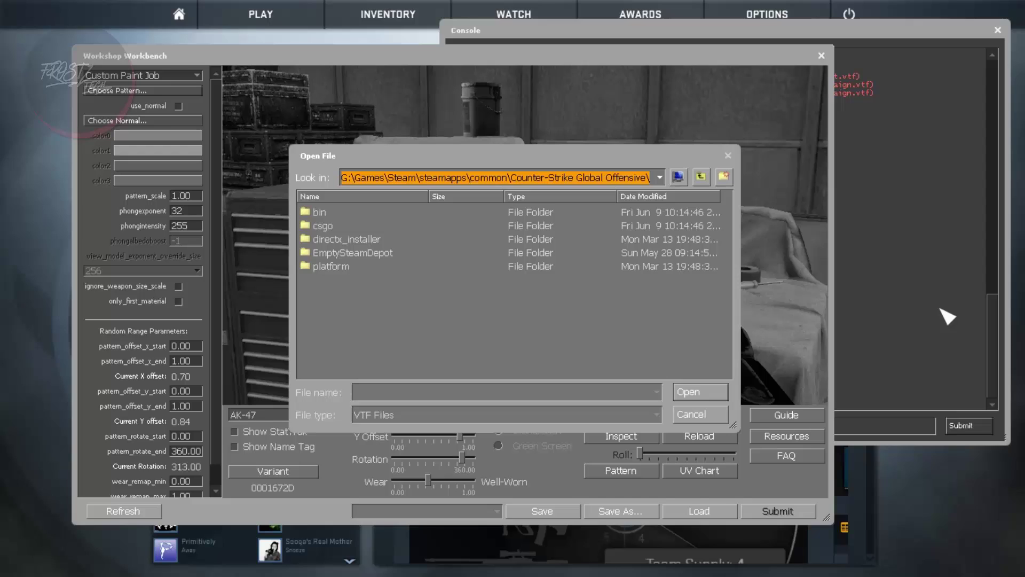
key("alt+Down")
key("Return")
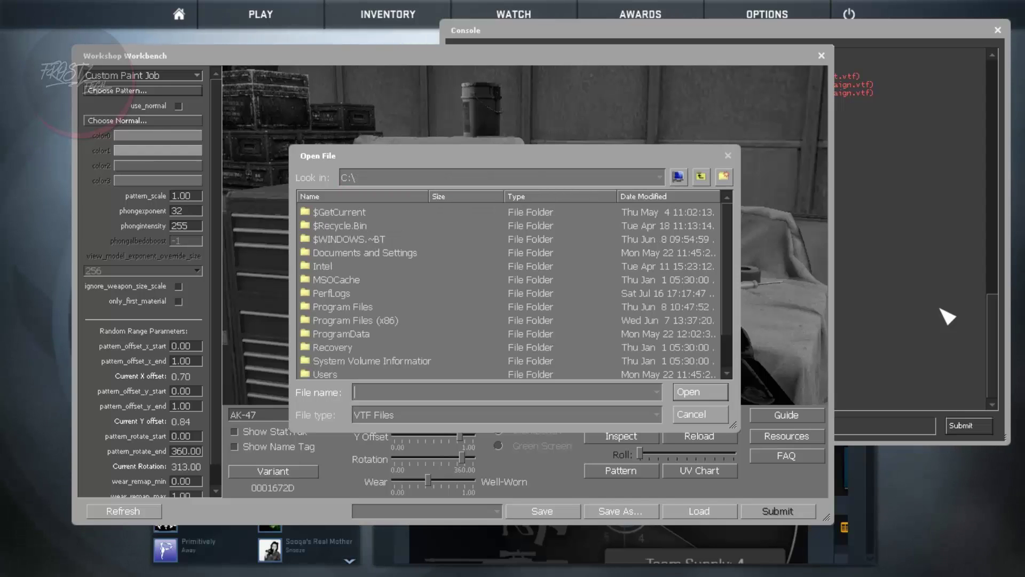
double_click(325, 375)
double_click(324, 266)
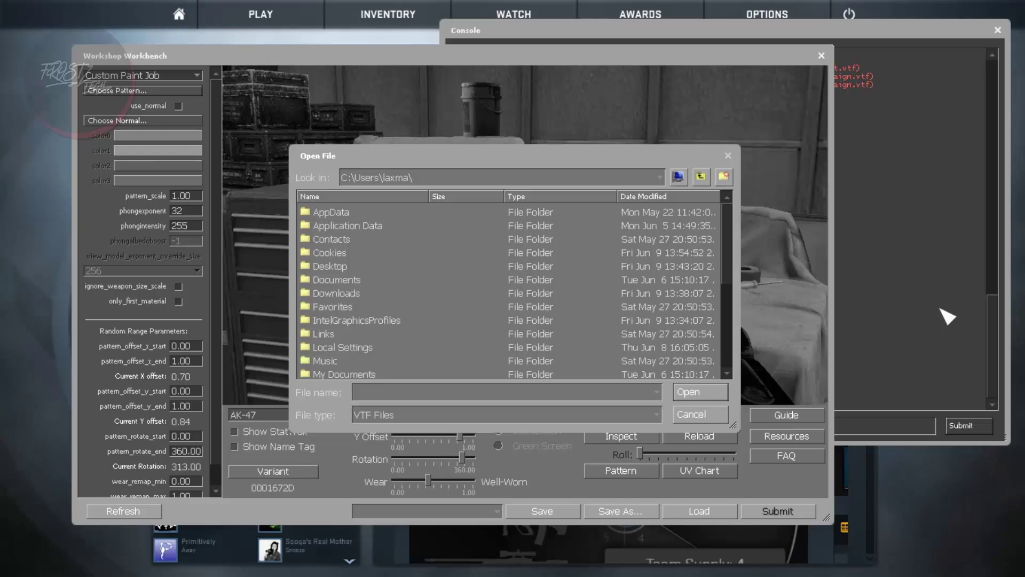
double_click(330, 267)
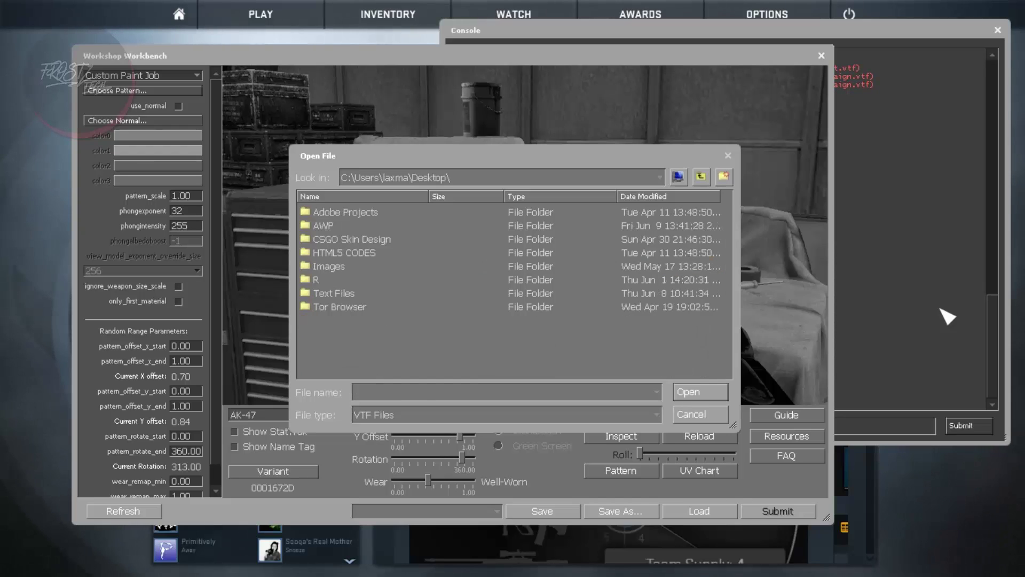
- Load AWP Blue Test.vtf from the AWP folder as the pattern and preview the inspect animation on the AK-47
key("Down")
key("Down")
key("Return")
key("Down")
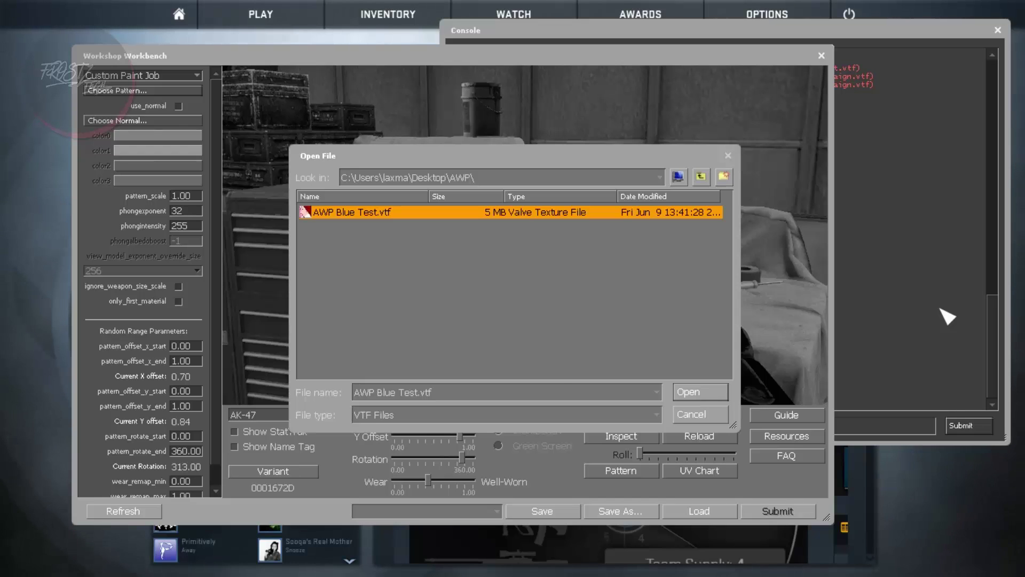
key("Return")
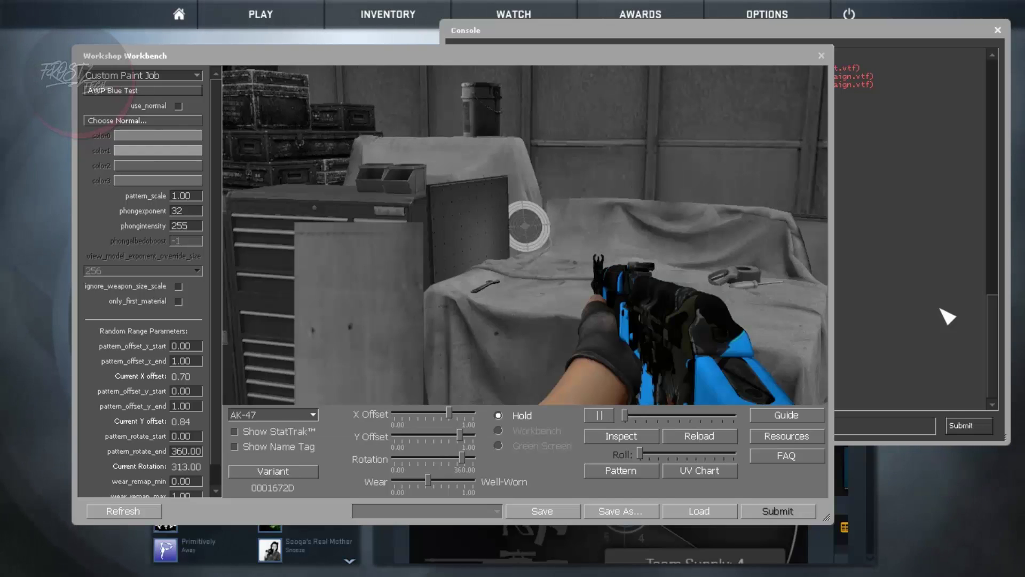
left_click(621, 436)
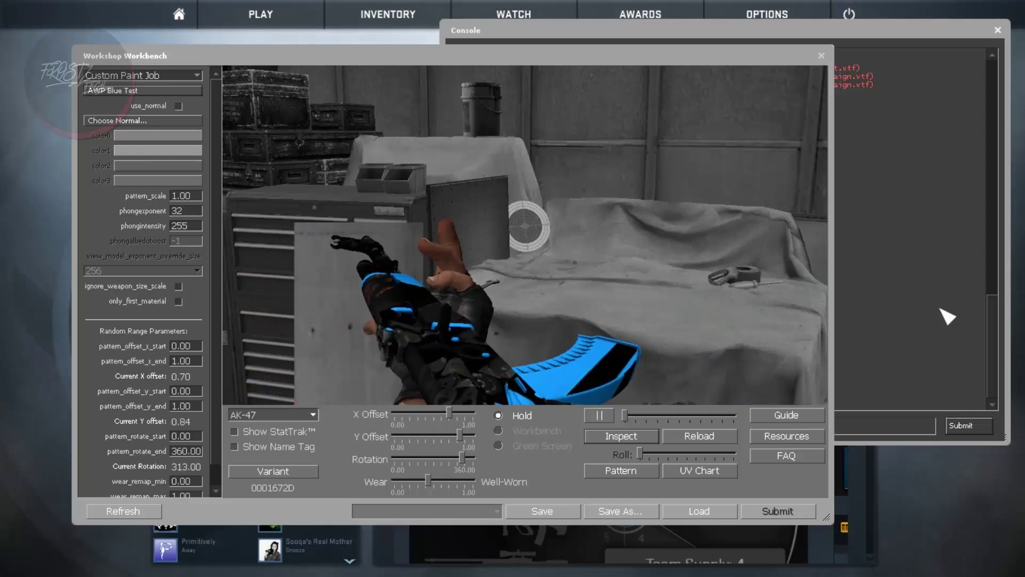
- Switch the previewed weapon to the AWP and play its inspect animation
left_click(273, 415)
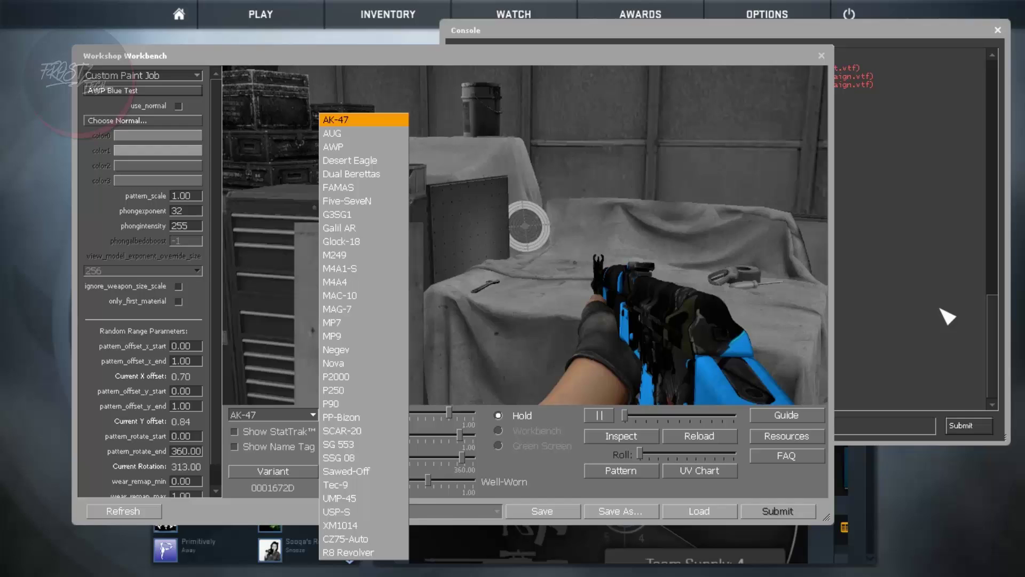
key("Down")
key("Down")
key("Down")
key("Return")
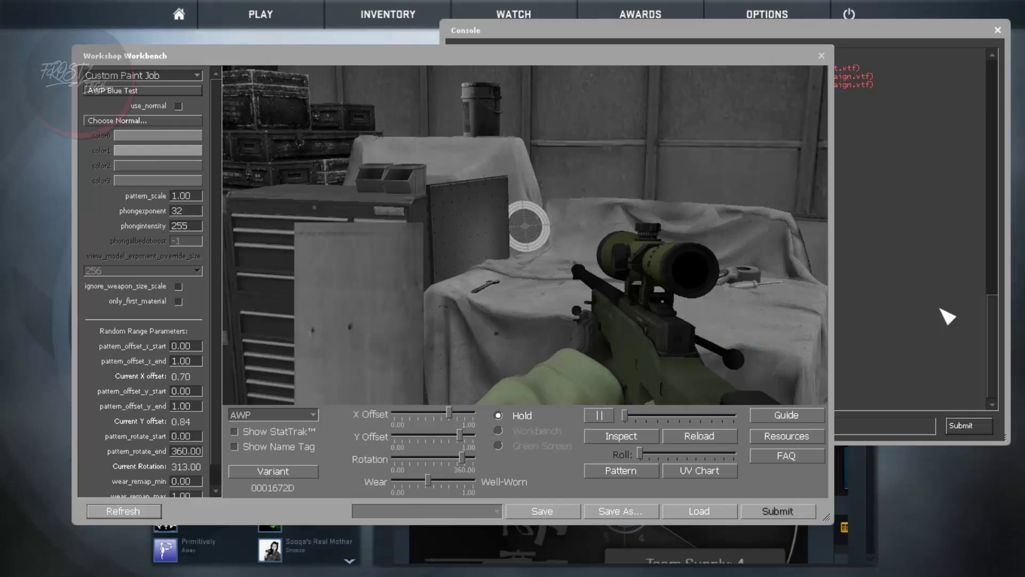
left_click(622, 437)
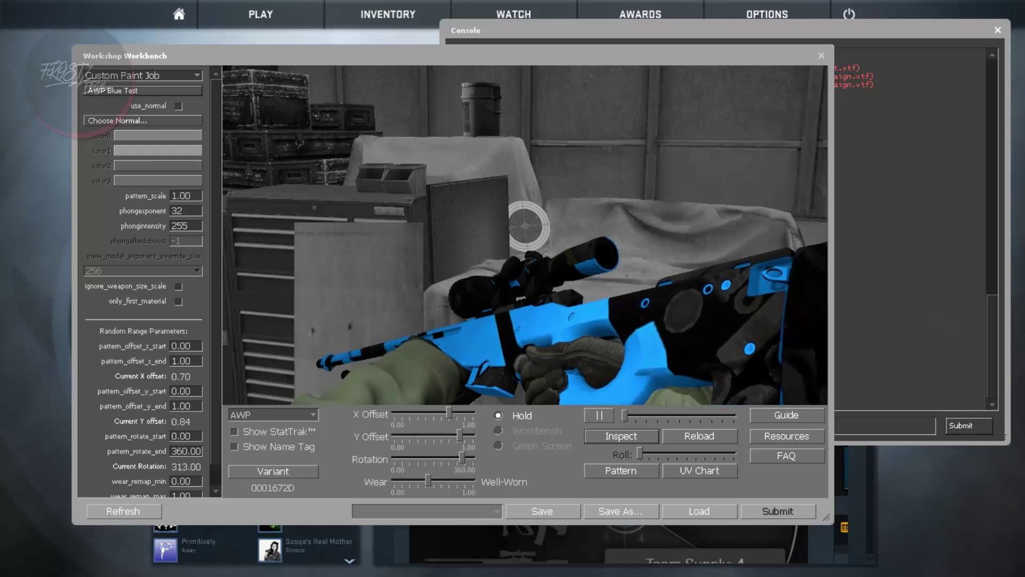
- Set the X offset, Y offset and rotation to 0.00 and the wear to Factory New, inspecting and refreshing the AWP preview
left_click(123, 511)
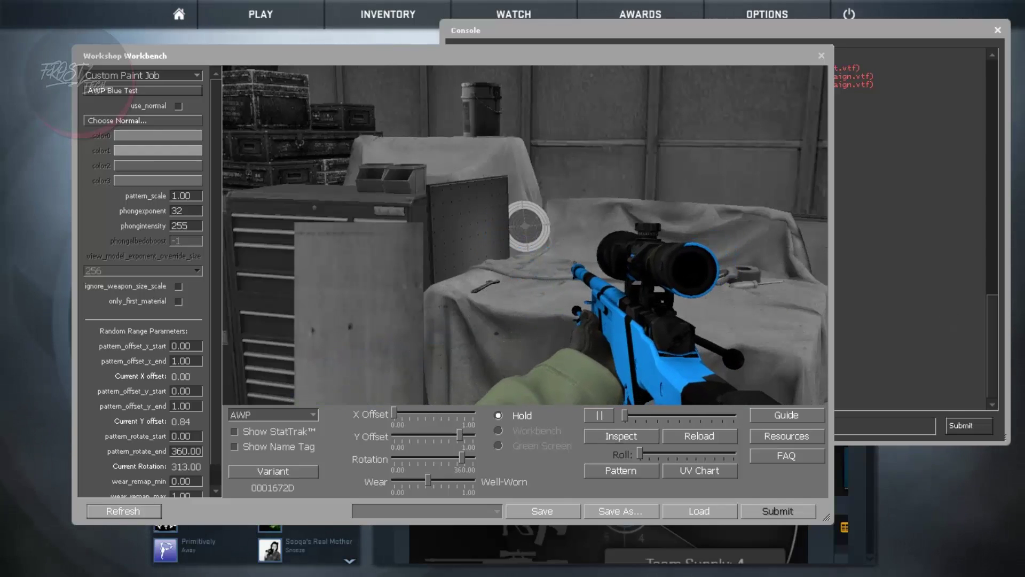
left_click_drag(460, 436, 394, 435)
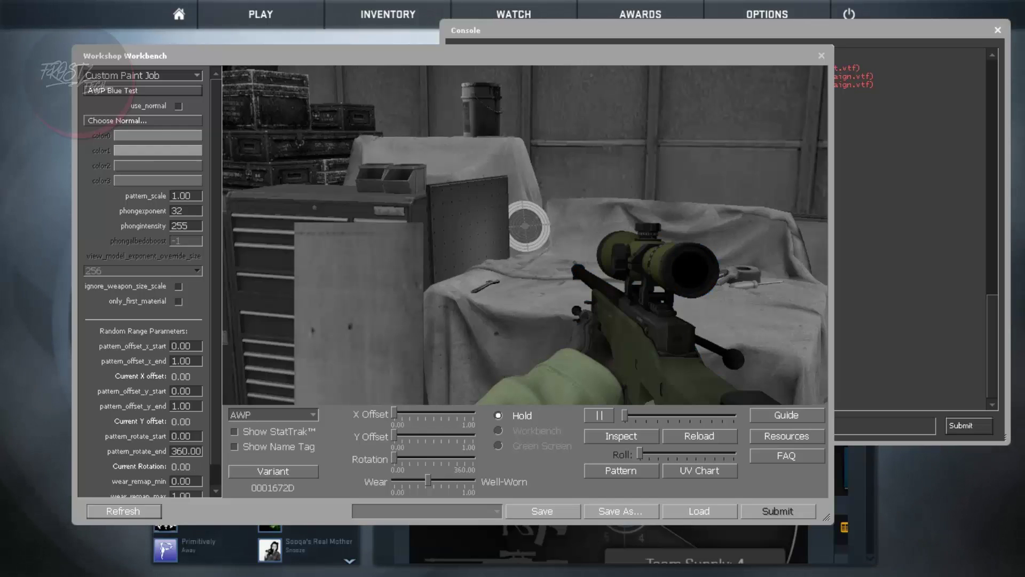
left_click(621, 437)
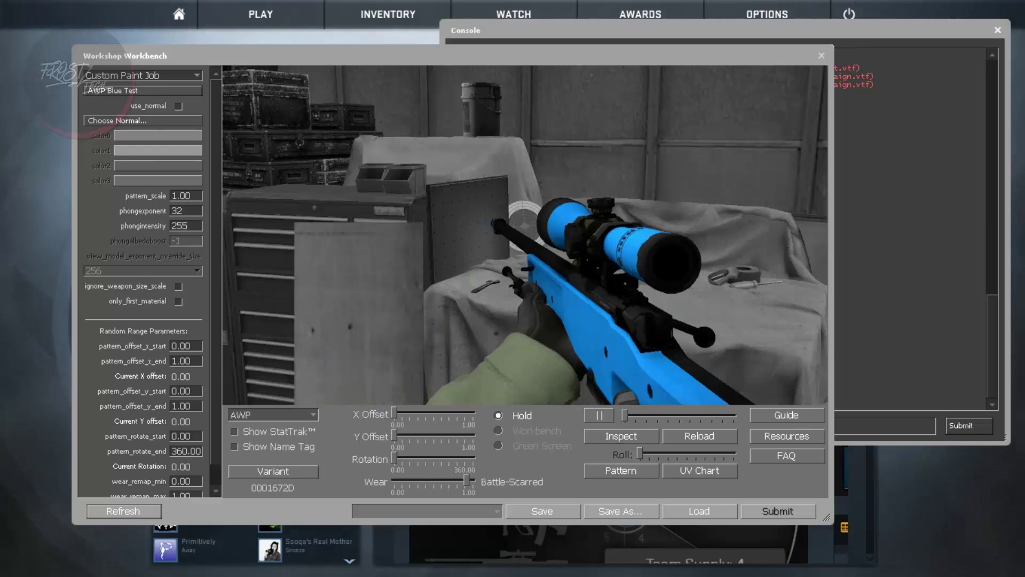
left_click(124, 511)
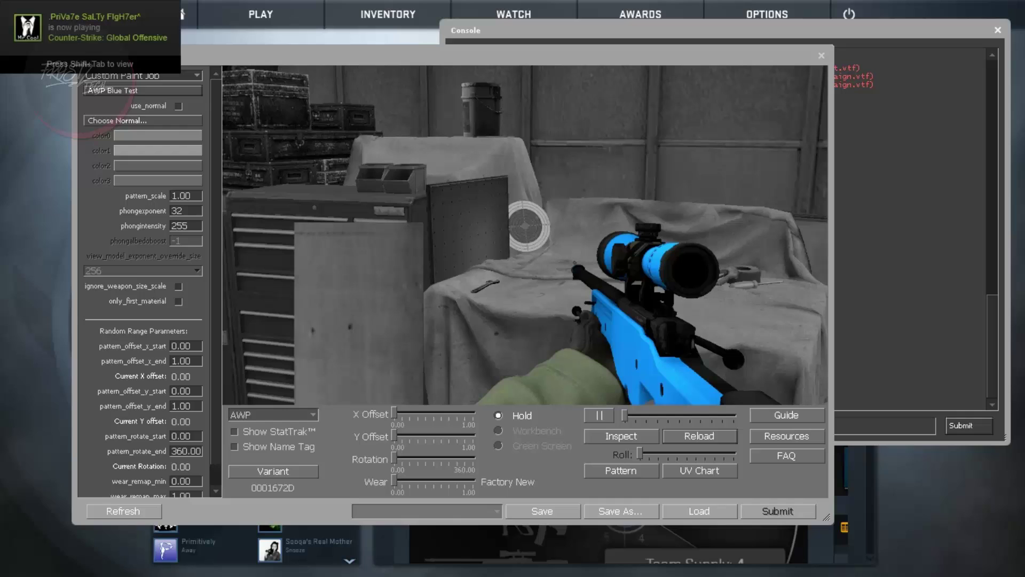
- View the AWP's pattern with its UV chart overlay, and close the pattern window
left_click(621, 471)
left_click(700, 471)
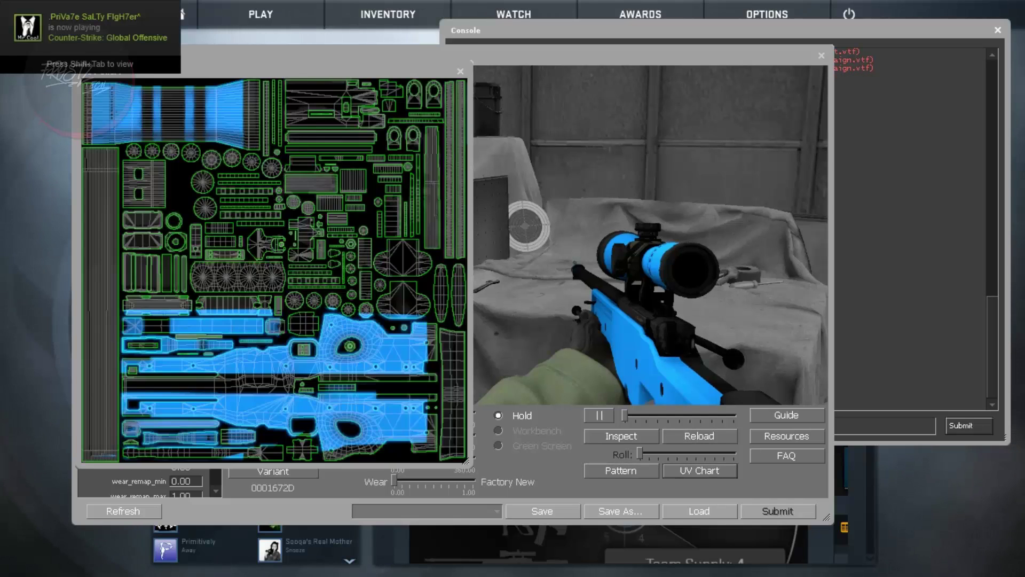
left_click(461, 71)
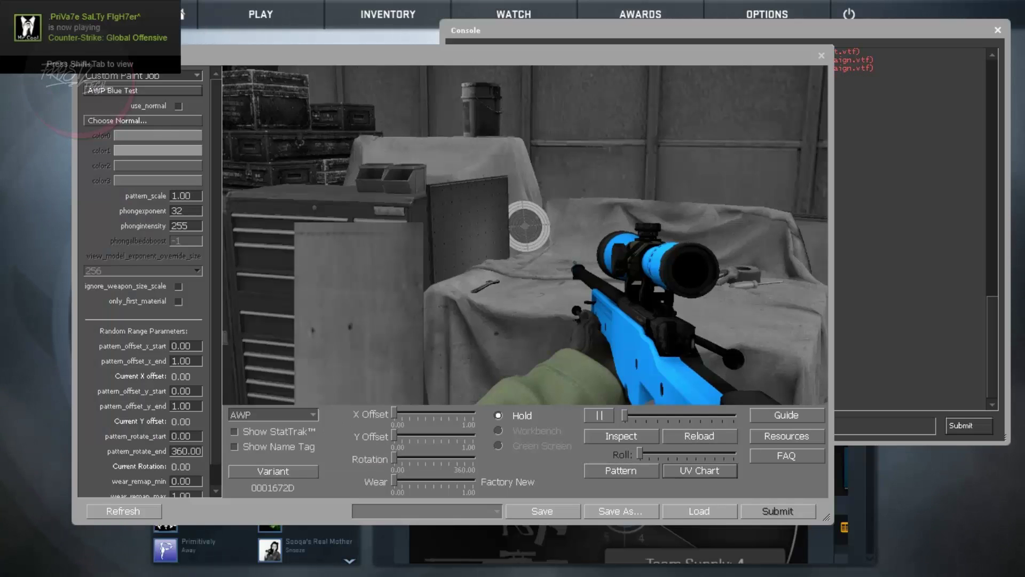
- Refresh the preview and view the AWP in the Workbench and Green Screen modes, ending in the Workbench mode
left_click(123, 511)
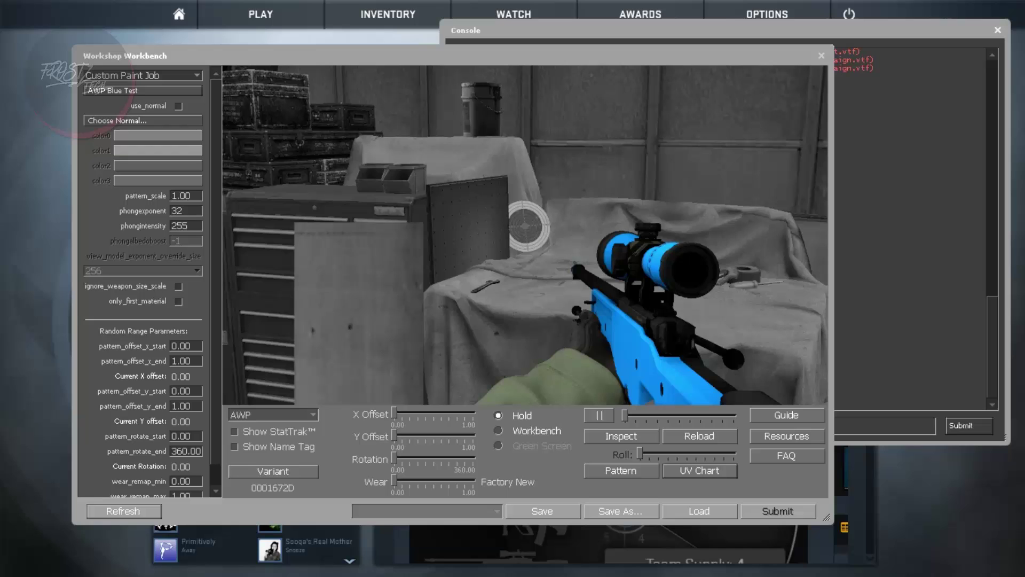
left_click(525, 431)
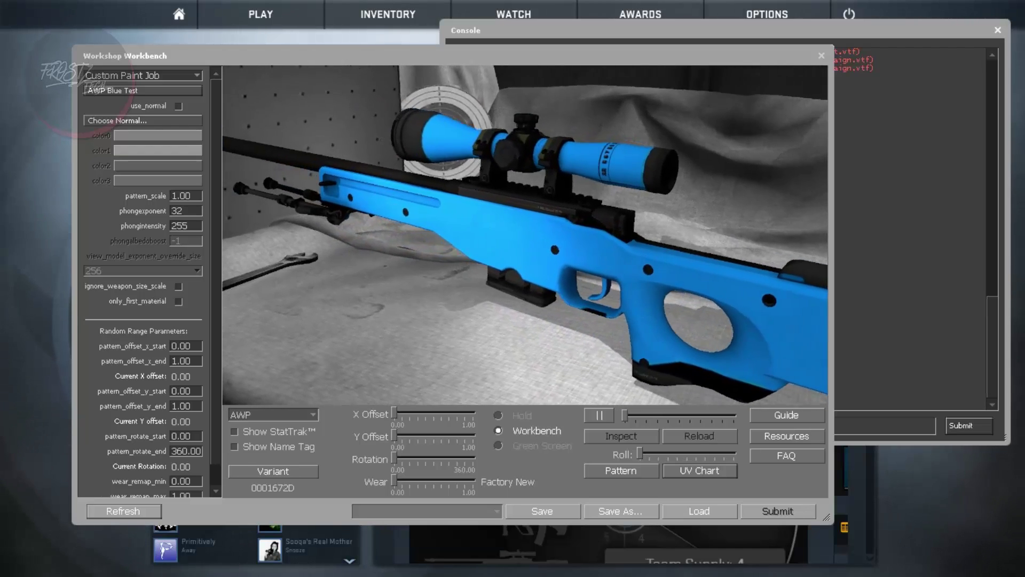
left_click(535, 446)
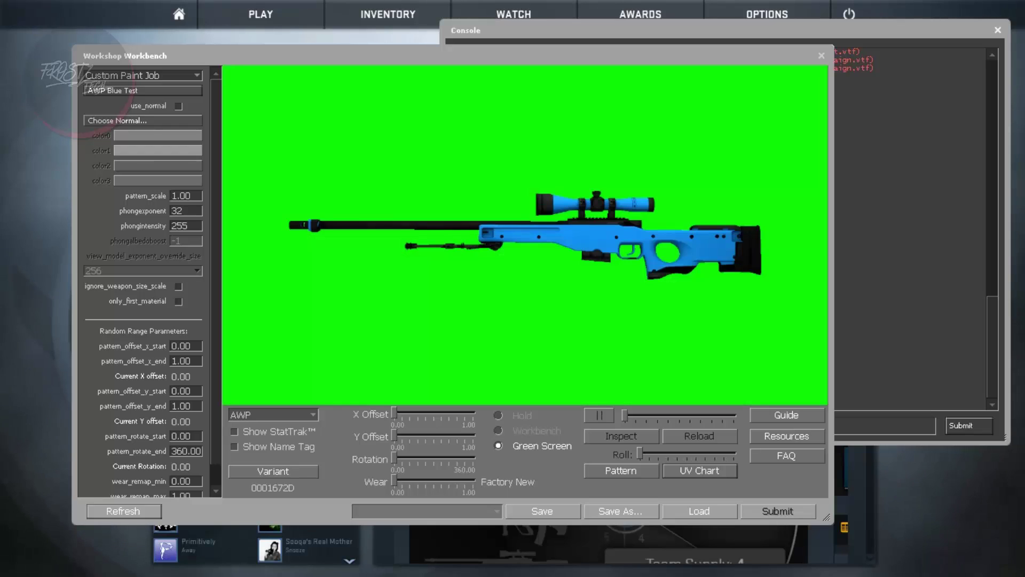
left_click(534, 431)
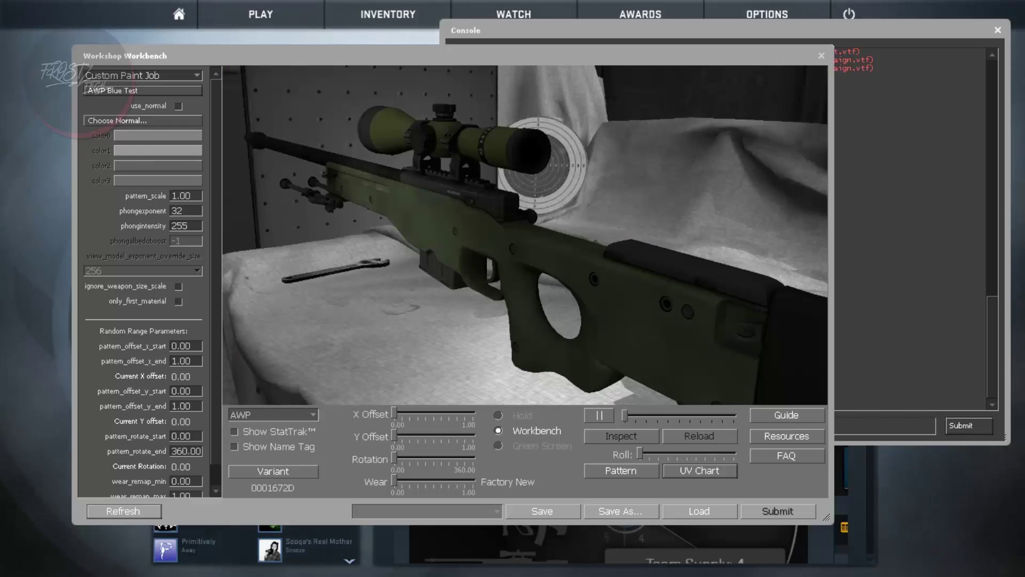
- Preview the AWP in Hold mode with its inspect animation, and view its pattern with the UV chart overlay
left_click(523, 416)
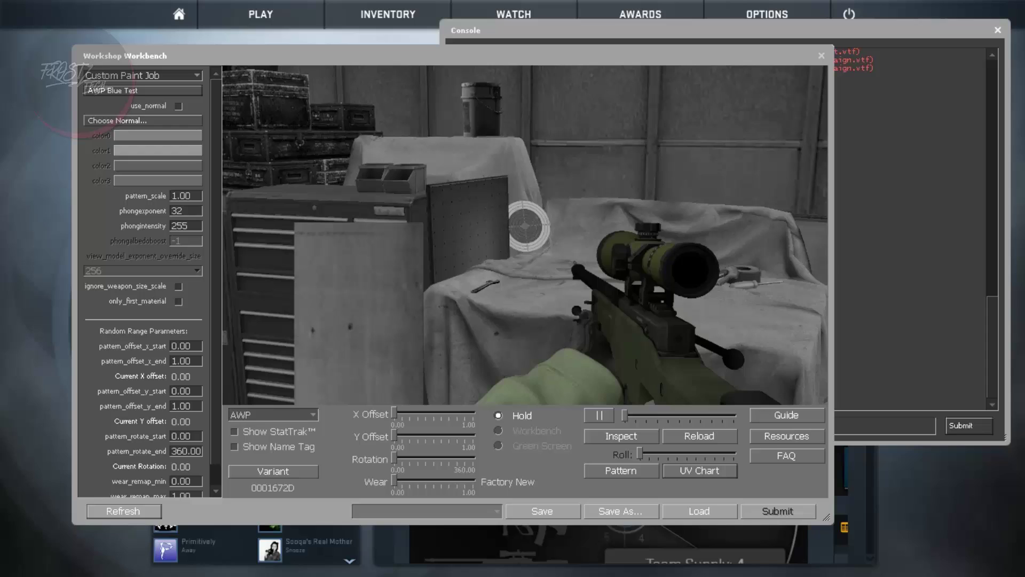
left_click(622, 436)
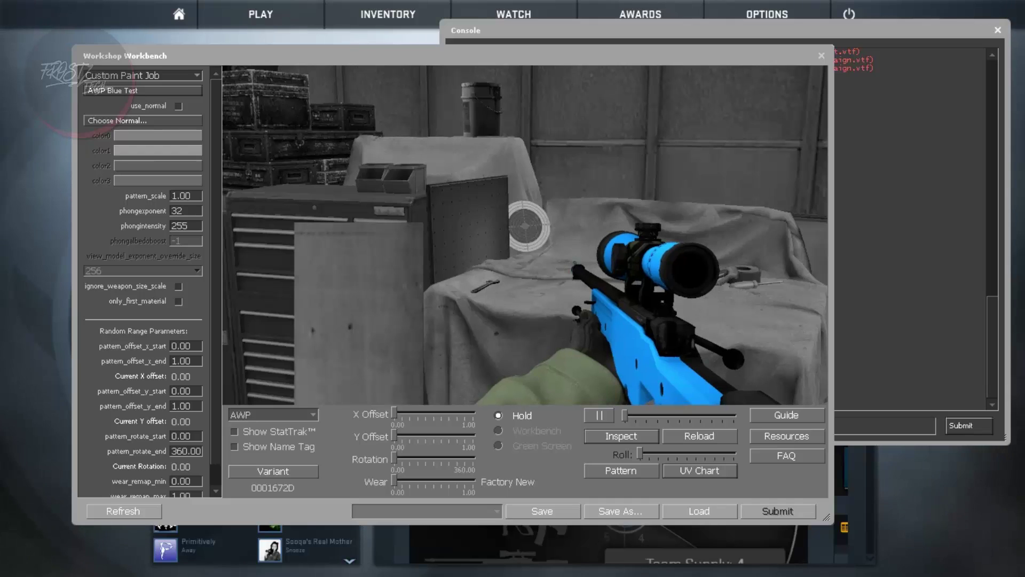
left_click(621, 470)
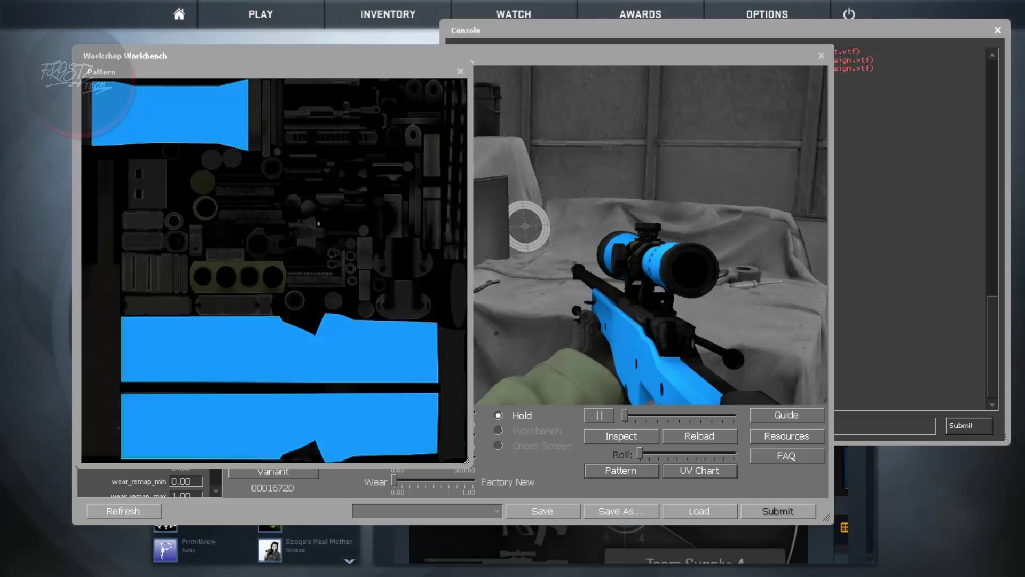
left_click(699, 470)
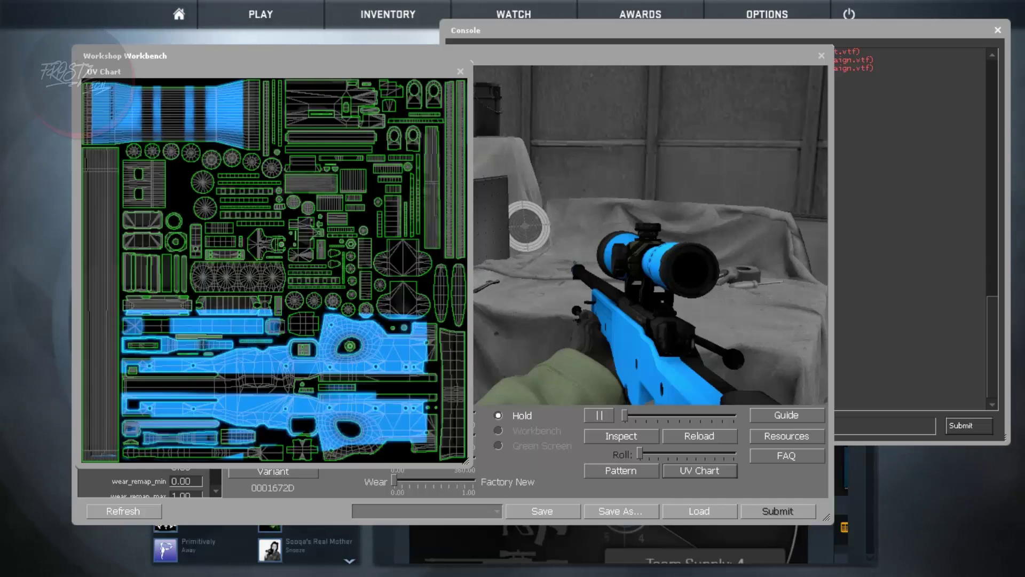
left_click(461, 71)
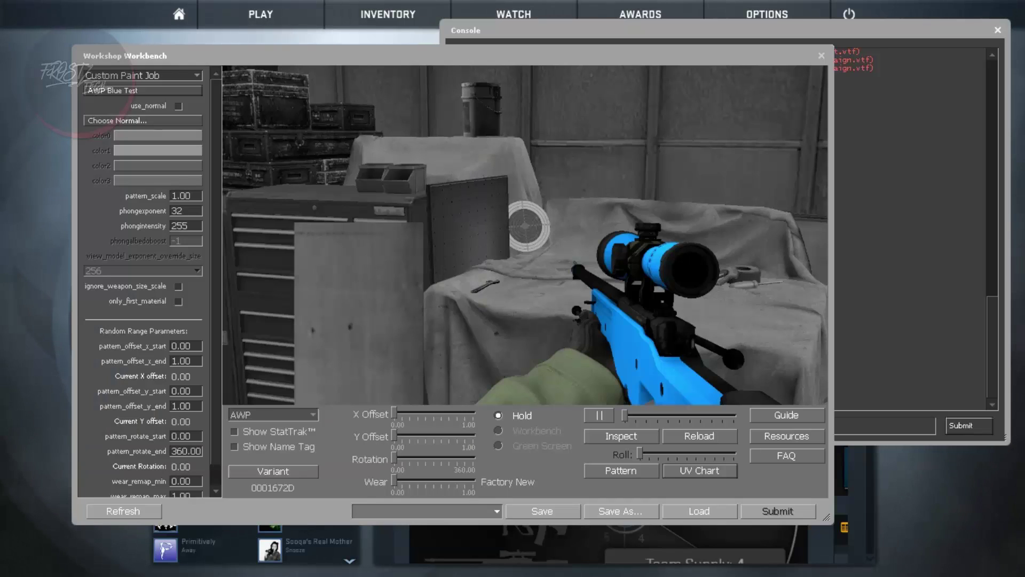
- Save the skin's Workbench settings as a text file named awp_blue in the Counter-Strike Global Offensive folder
left_click(496, 512)
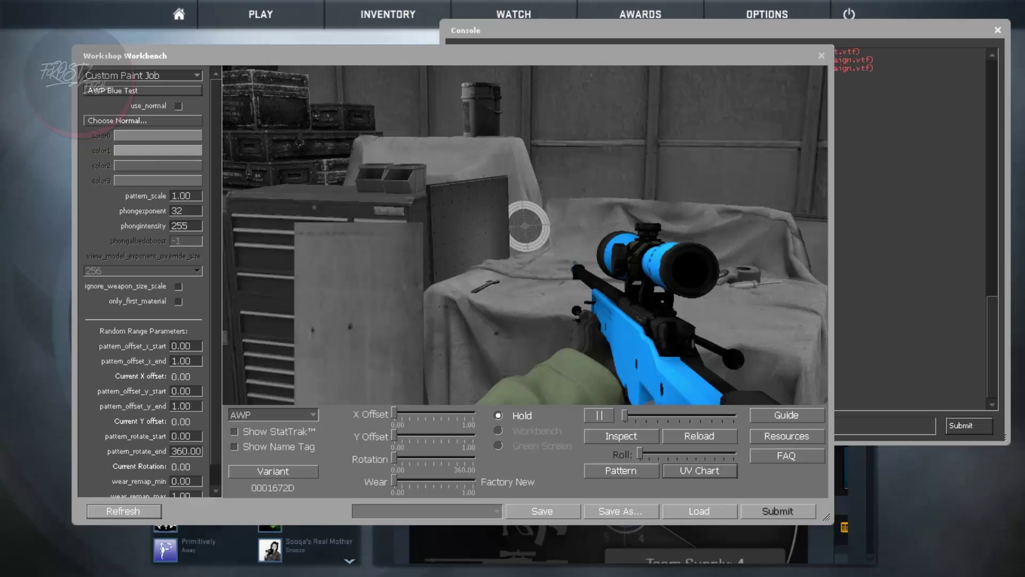
left_click(542, 511)
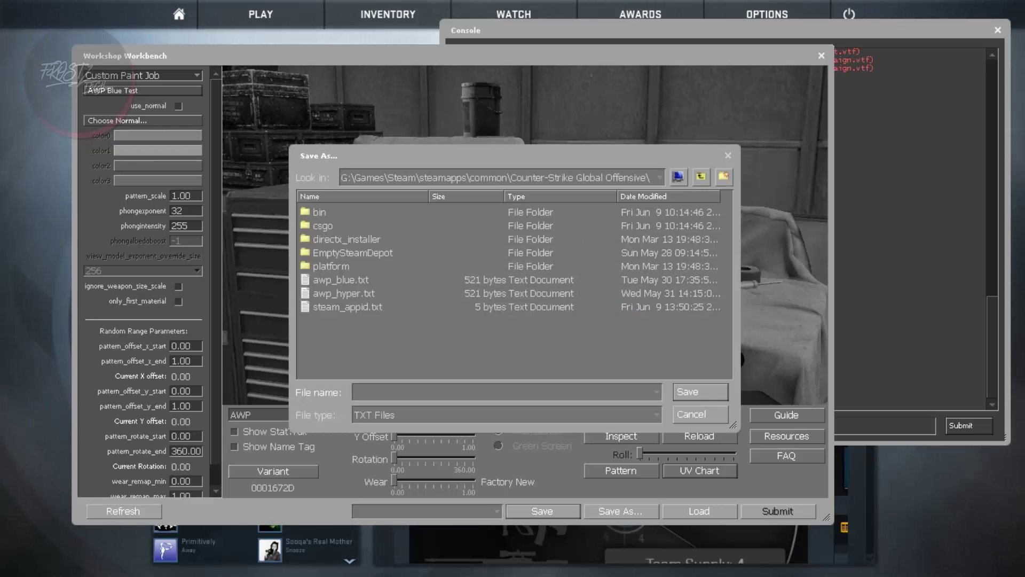
type("a")
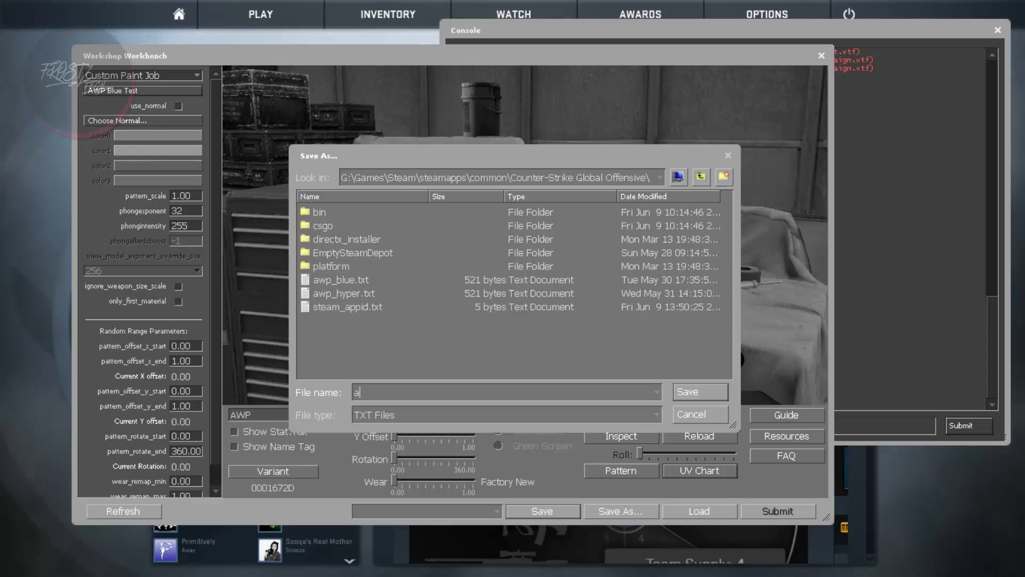
type("wp_blue")
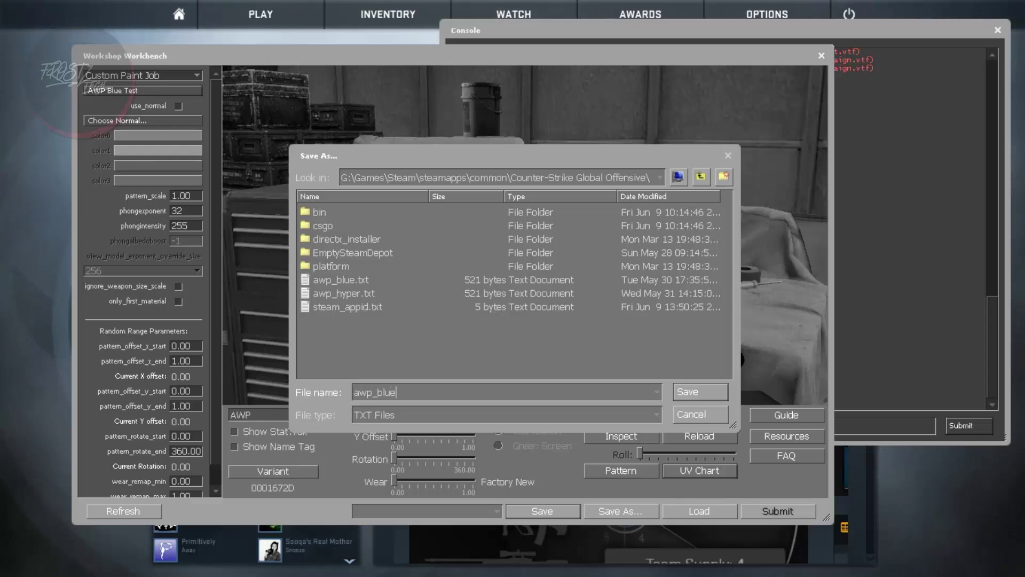
key("Return")
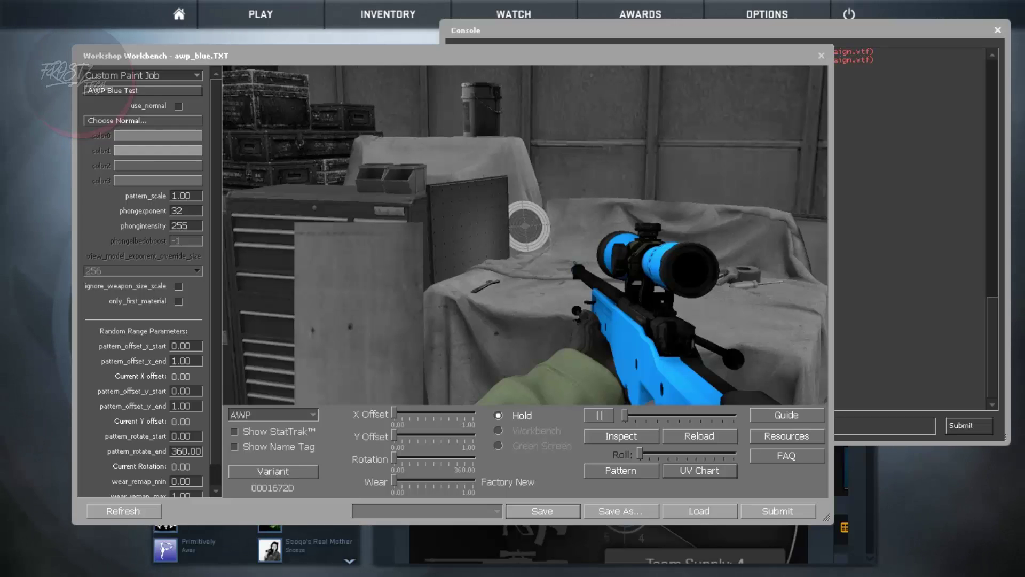
- Open the Weapon Finish Publish form for submitting the awp_blue skin to the Workshop
left_click(777, 511)
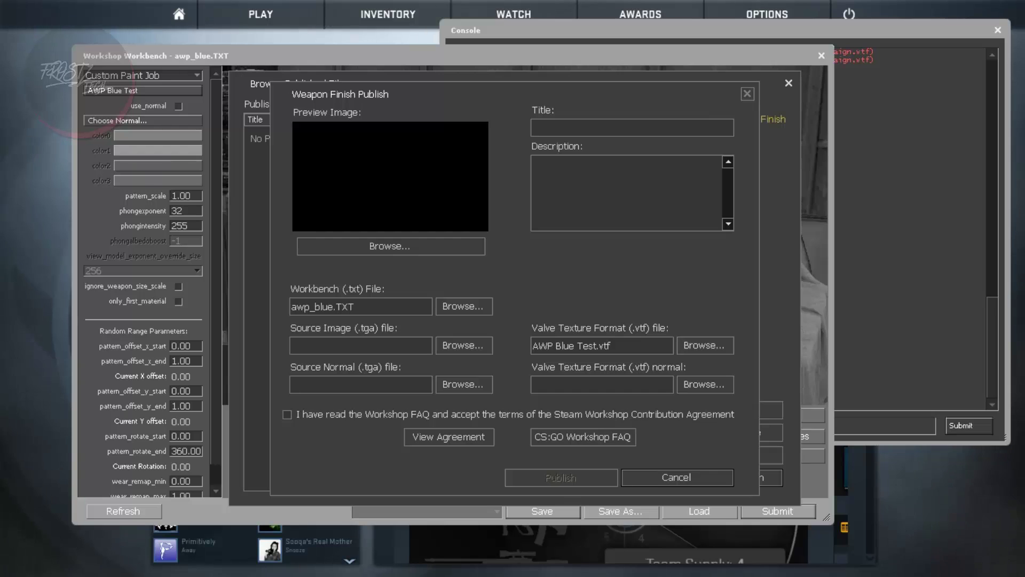
left_click_drag(363, 307, 291, 307)
left_click(374, 307)
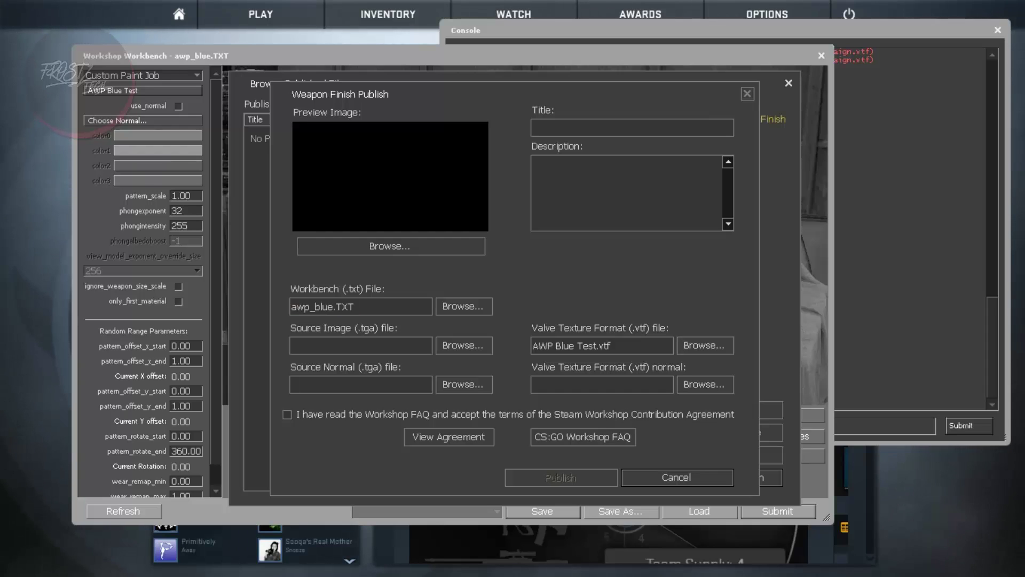
- Choose test.tga from the AWP folder on the desktop as the source image file for the weapon finish
left_click(464, 346)
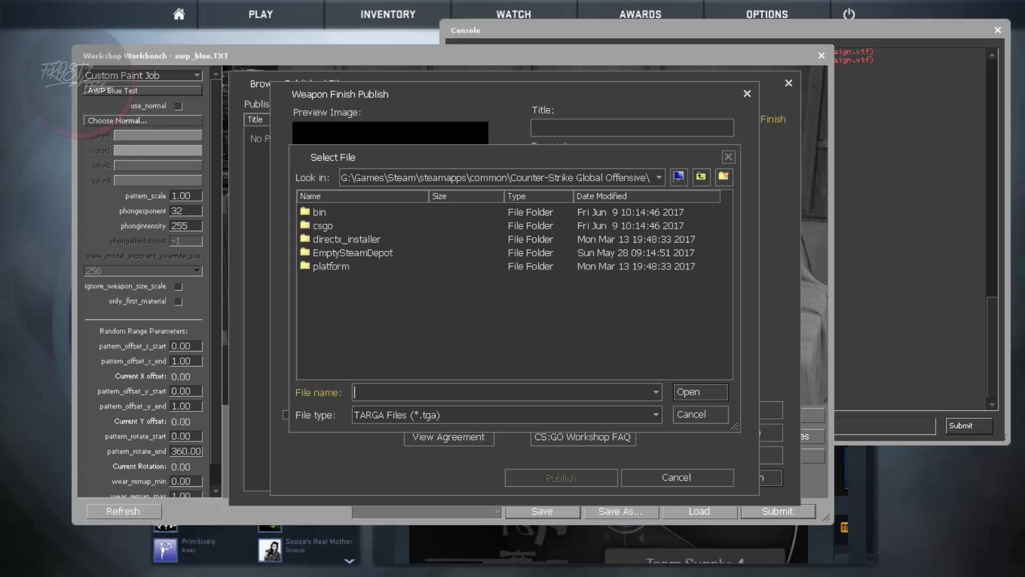
left_click(539, 177)
left_click(480, 194)
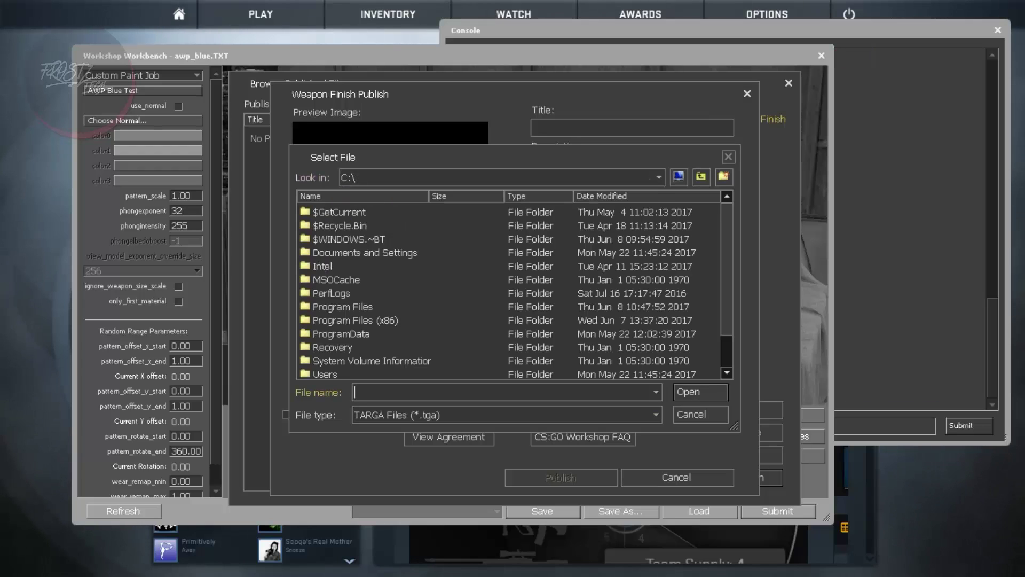
double_click(324, 374)
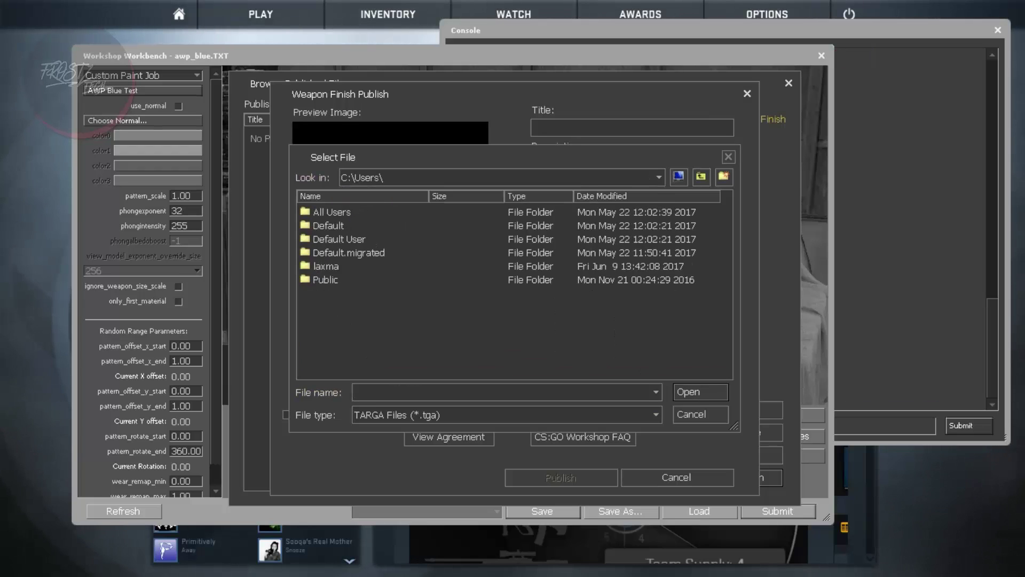
double_click(325, 266)
left_click(330, 253)
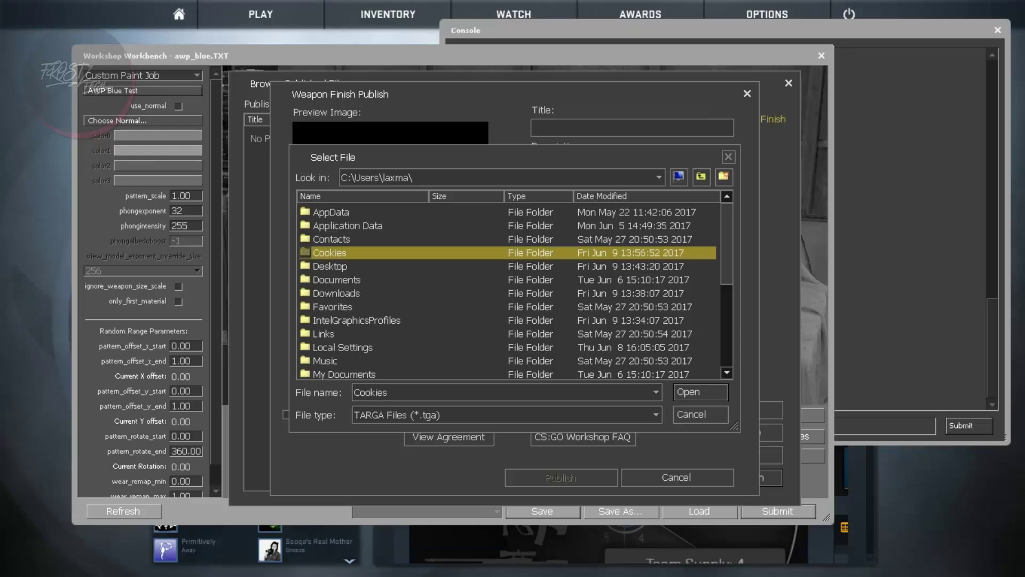
double_click(331, 266)
double_click(323, 226)
left_click(330, 212)
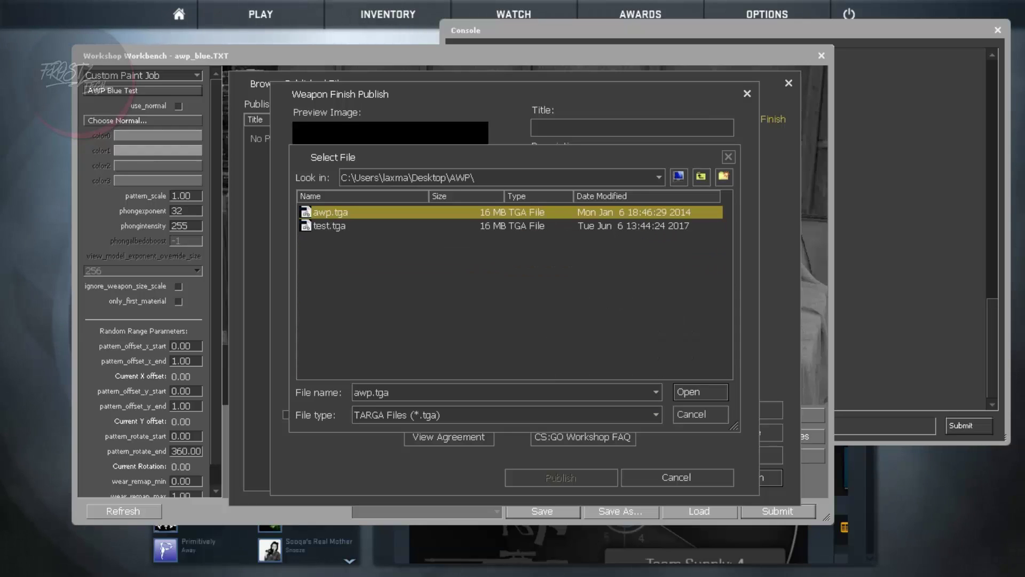
left_click(330, 226)
left_click(696, 393)
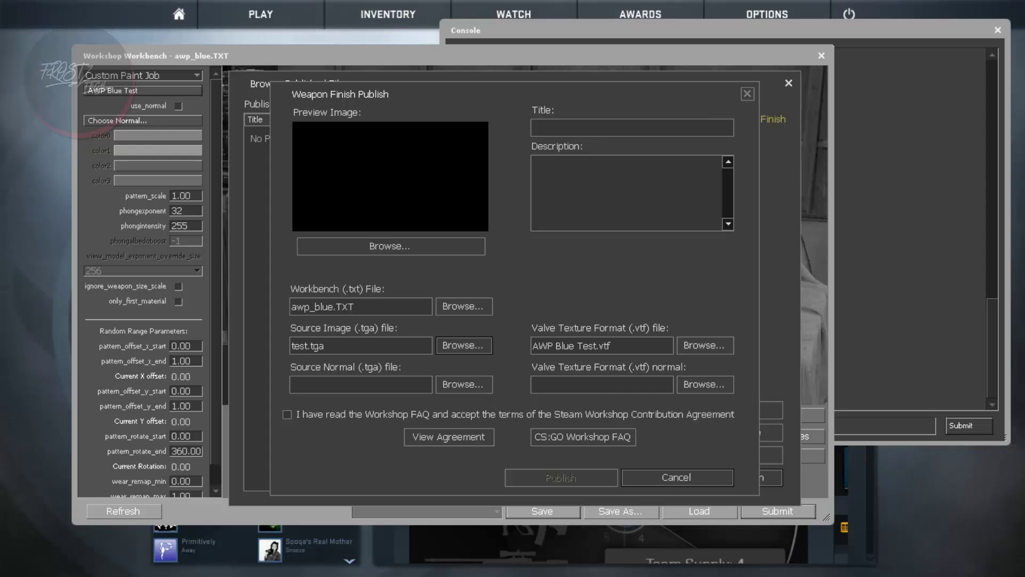
- Choose test.tga as the source normal file for the weapon finish
left_click(464, 384)
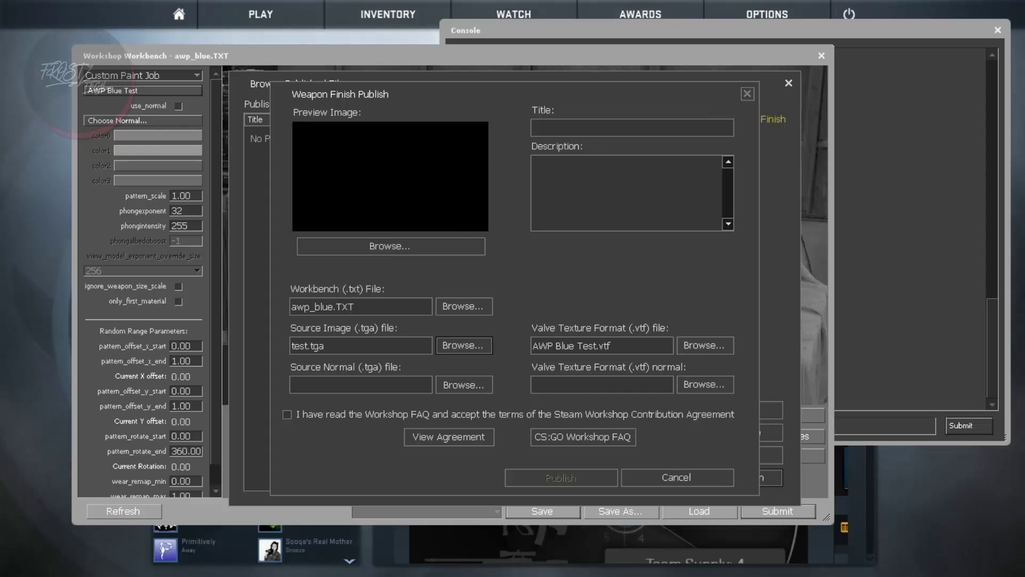
left_click(330, 213)
left_click(330, 226)
key("Return")
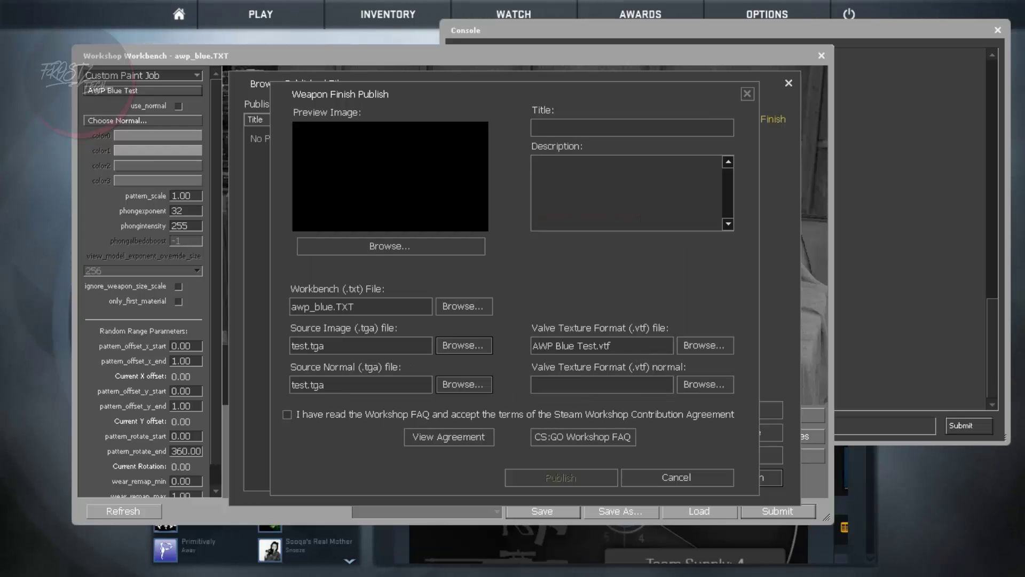
- Choose AWP Blue Test.vtf as the Valve Texture Format normal and accept the Steam Workshop Contribution Agreement terms
left_click(705, 385)
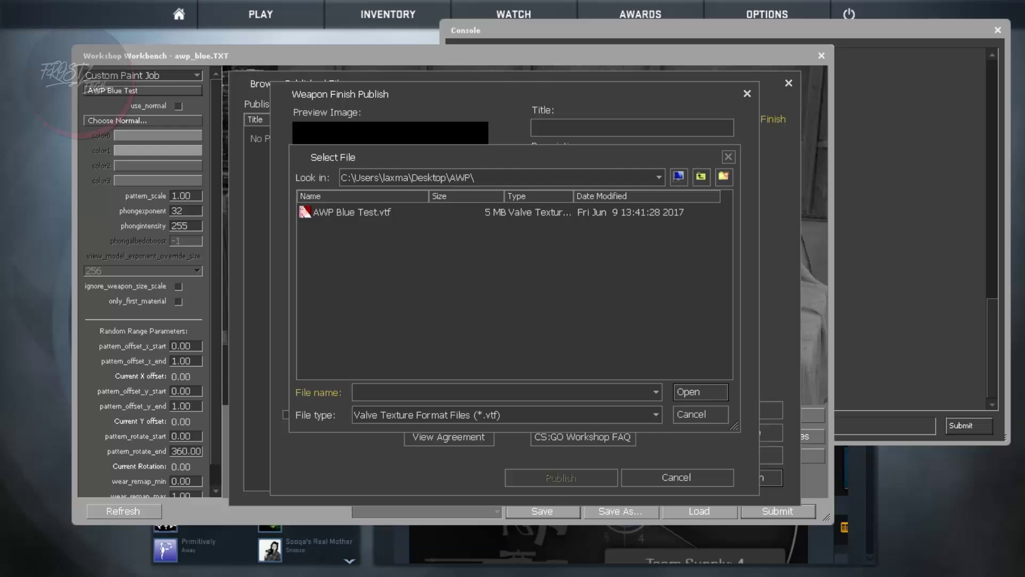
left_click(353, 212)
left_click(701, 392)
left_click(288, 414)
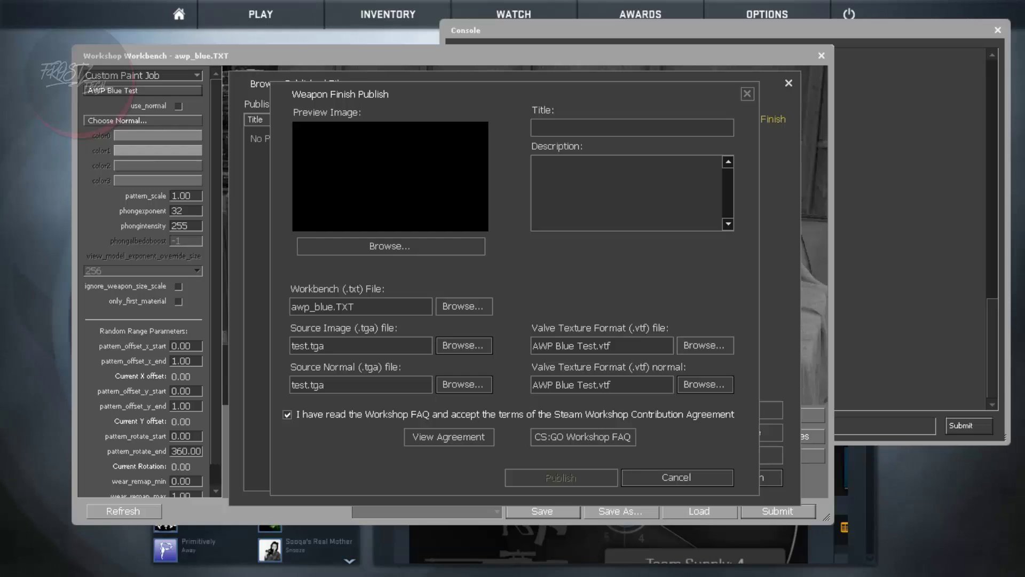
left_click(614, 187)
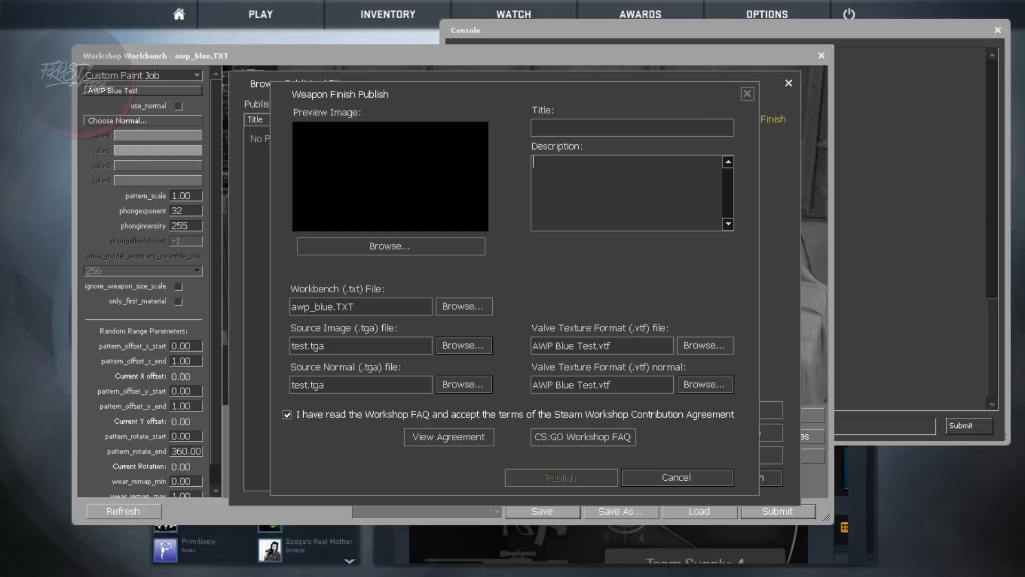